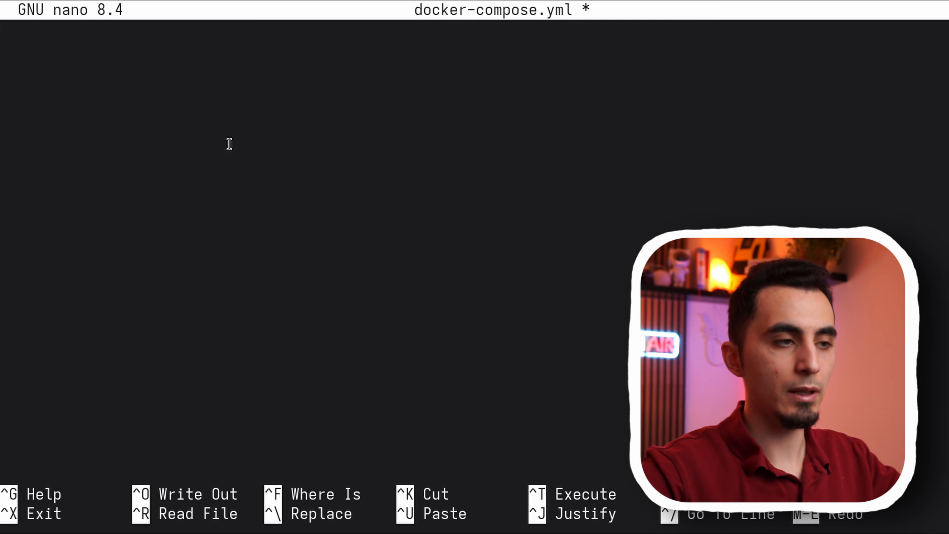
Paste the dockhand Compose definition into docker-compose.yml, with image fnsys/dockhand:latest, port mapping 3000:3000, the Docker socket mount and the dockhand_data volume
type("services:   dockhand:     image: fnsys/dockhand:latest     container_name: dockhand     restart: unless-stopped     ports:       - 3000:3000     volumes:       - /var/run/docker.sock:/var/run/docker.sock       - dockhand_data:/app/data  volumes:   dockhand_data:")
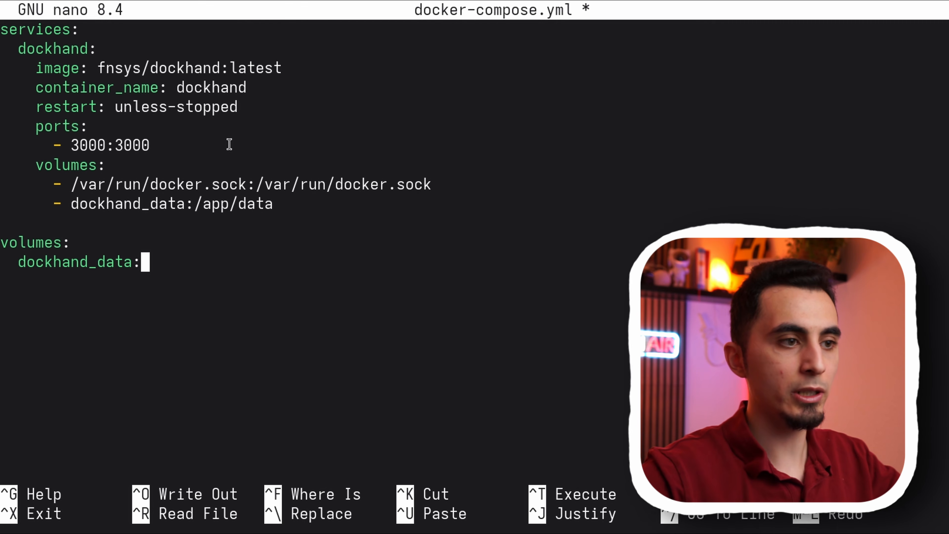
Examine the image, container name, restart policy, port mapping and volume entries in the Compose file
left_click_drag(9, 30, 269, 72)
left_click_drag(182, 87, 242, 90)
left_click_drag(117, 107, 203, 108)
left_click(162, 105)
left_click(121, 118)
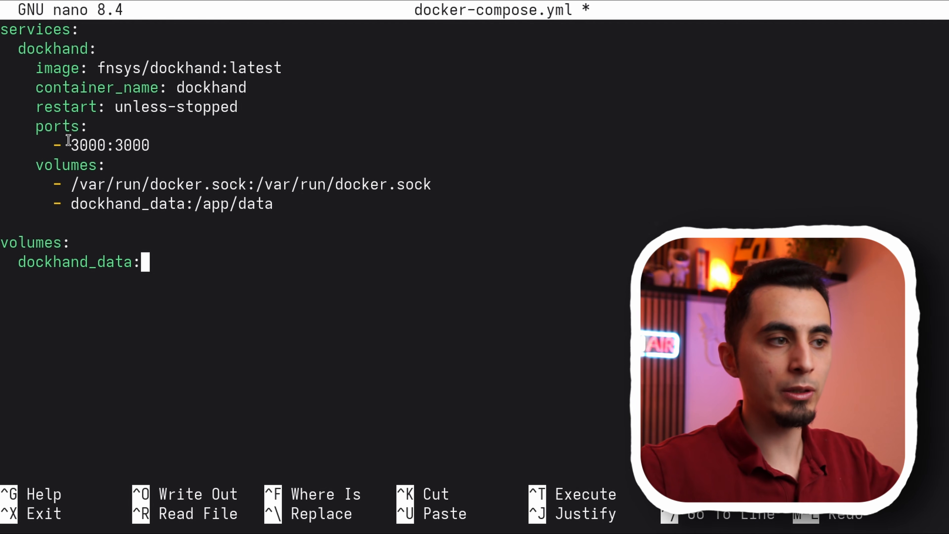
left_click_drag(70, 144, 113, 146)
left_click(102, 183)
left_click_drag(70, 184, 237, 184)
left_click(102, 193)
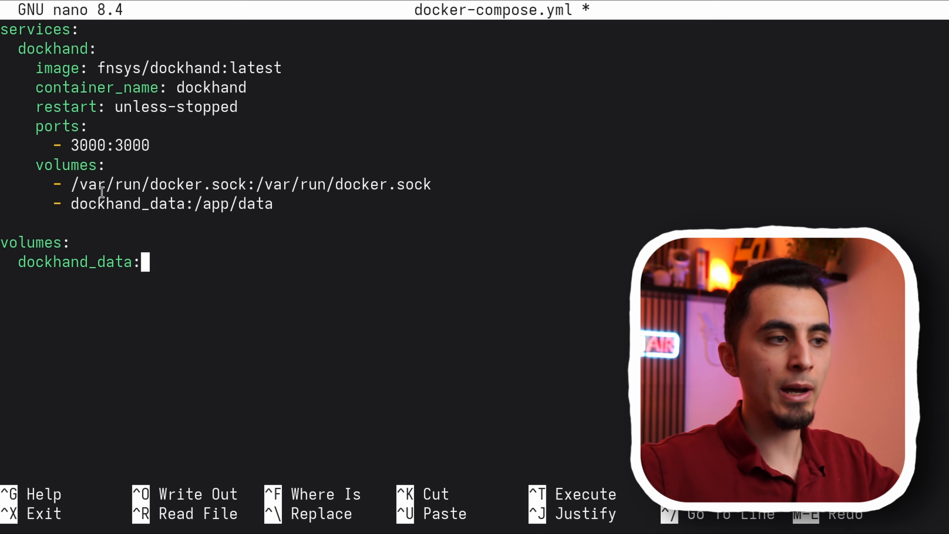
left_click_drag(71, 205, 163, 209)
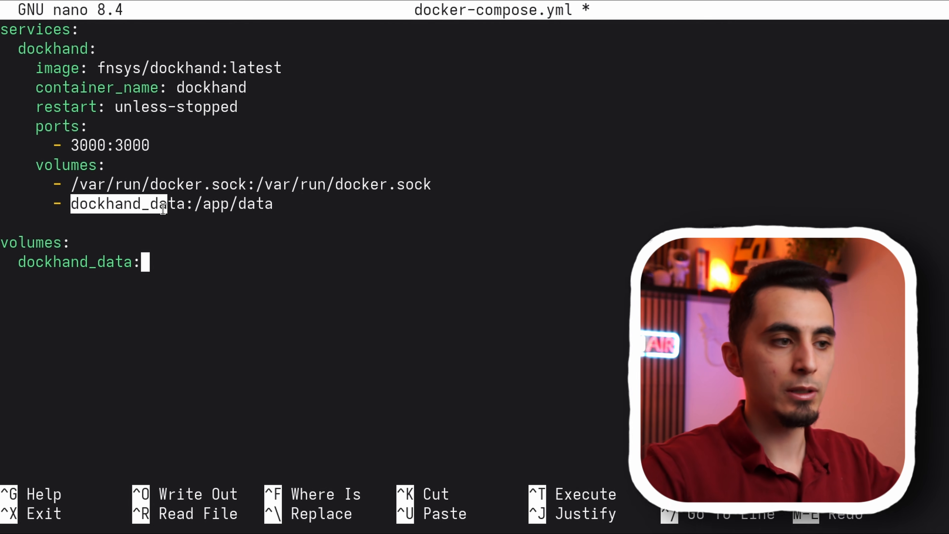
Save docker-compose.yml under its current name and exit the editor
key("ctrl+o")
key("Return")
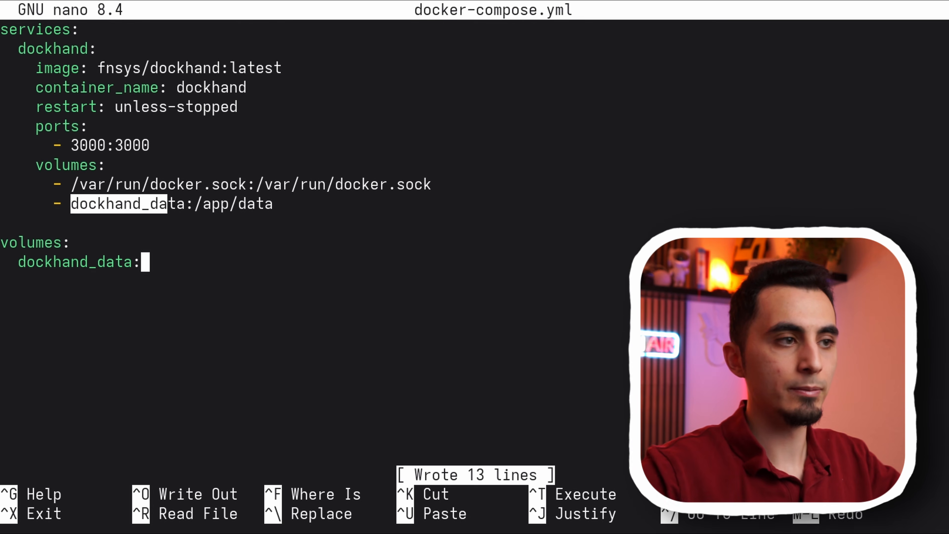
key("ctrl+x")
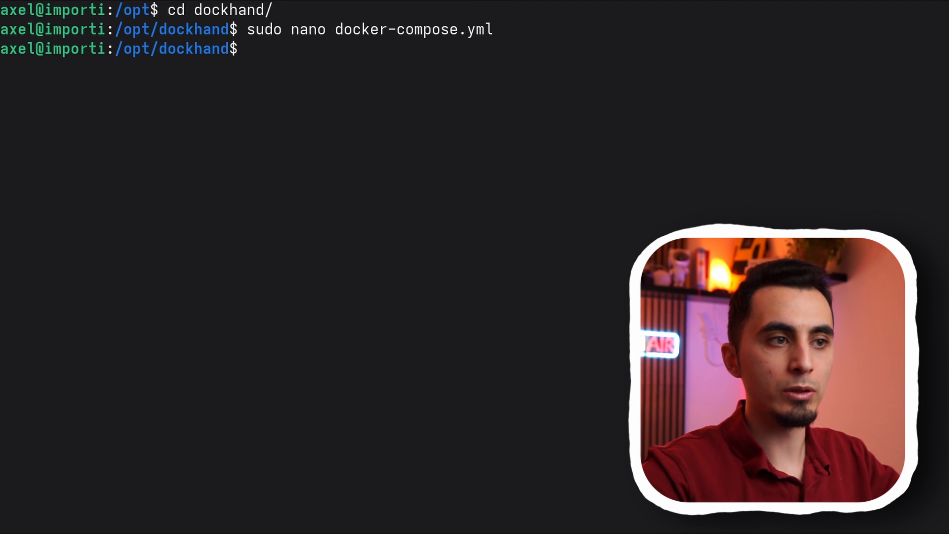
Start the dockhand Compose stack in detached mode with sudo docker compose up -d
type("su")
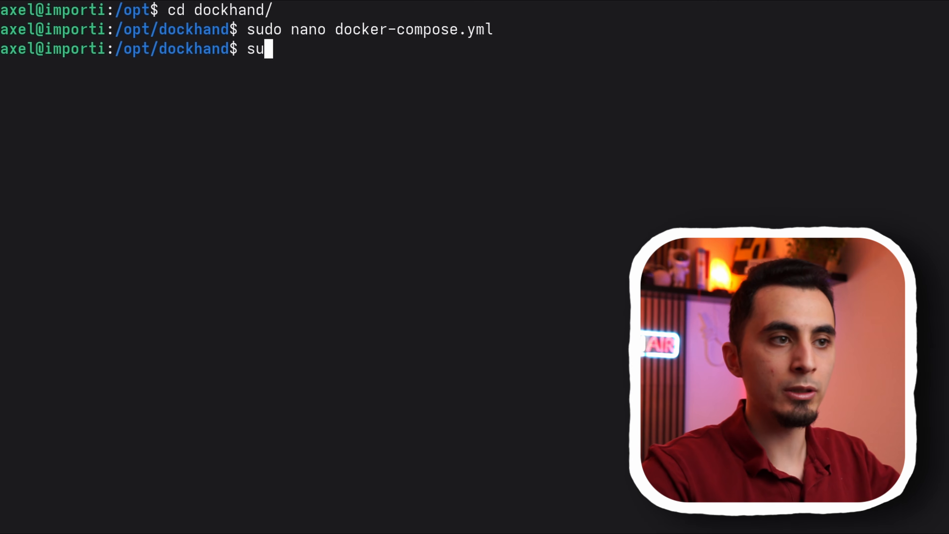
type("do docker compose")
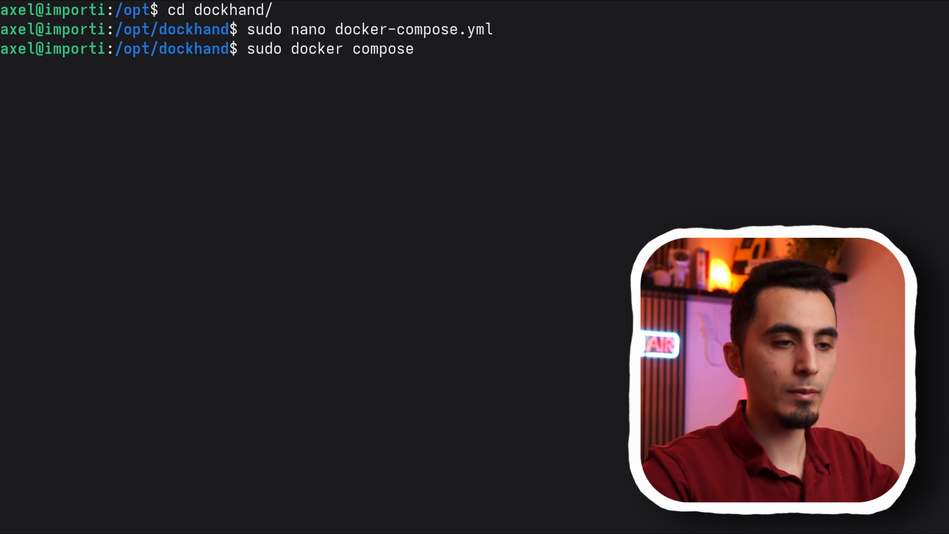
type(" up -d")
key("Return")
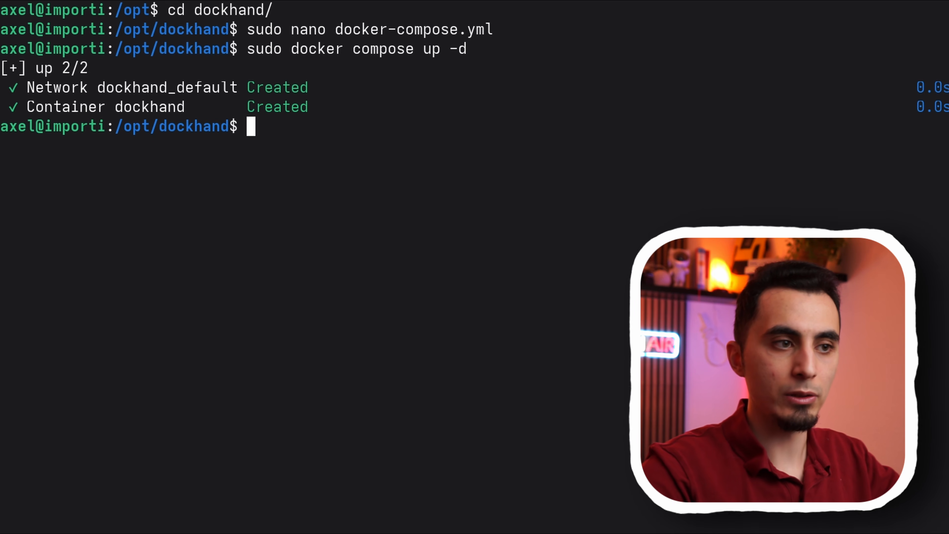
List the running containers with sudo docker ps and examine the dockhand container's ID, image and command
type("sud")
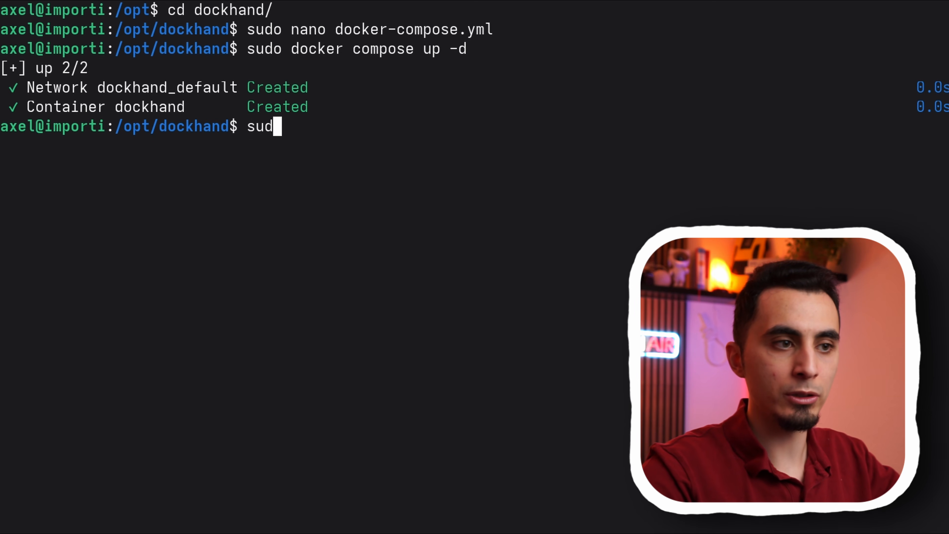
type("o docker ps")
key("Return")
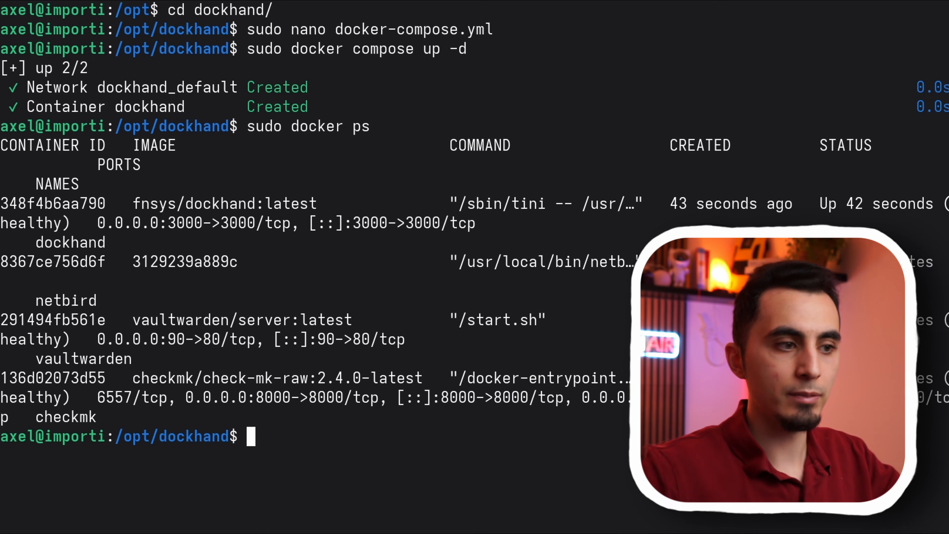
left_click_drag(105, 207, 18, 207)
left_click_drag(140, 206, 291, 205)
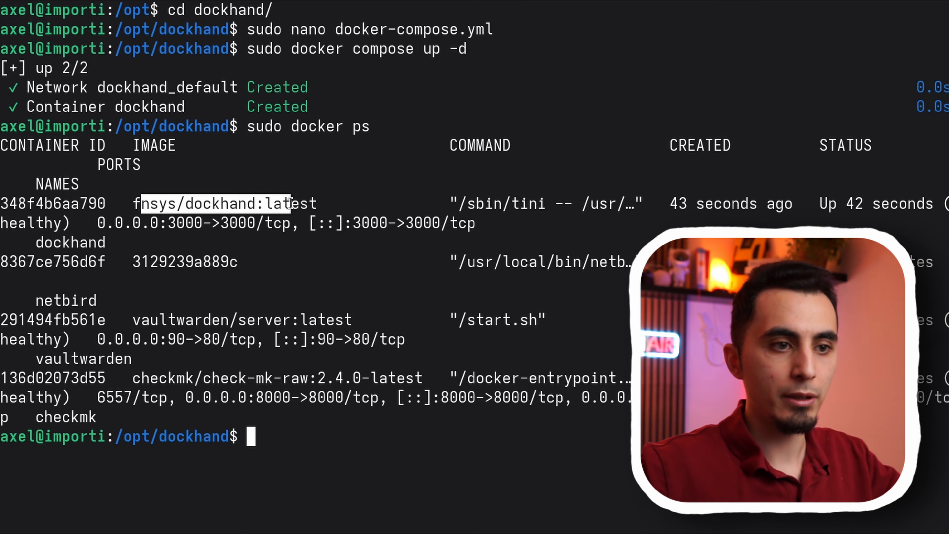
left_click_drag(458, 202, 658, 202)
left_click(669, 200)
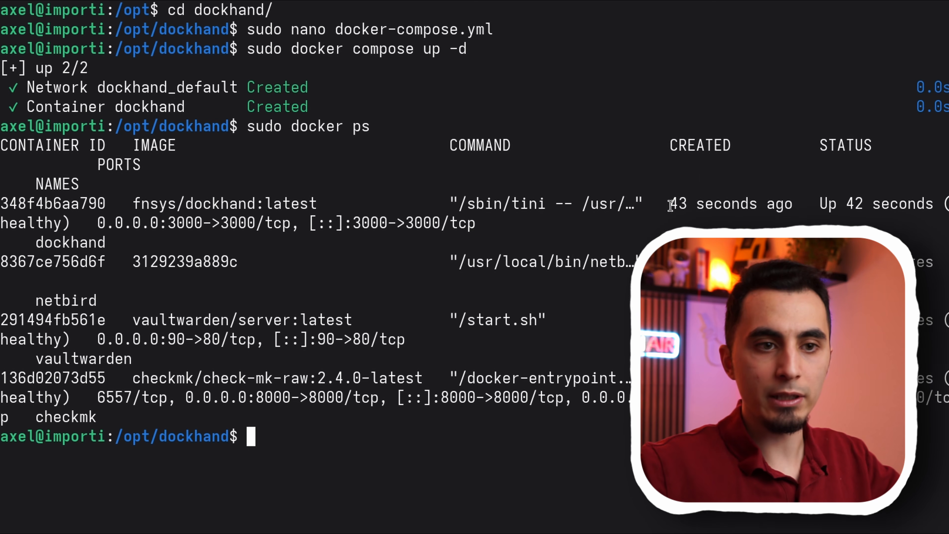
Clear the terminal, list the network interfaces with ip add, and copy the IPv4 address of ens18
type("clear")
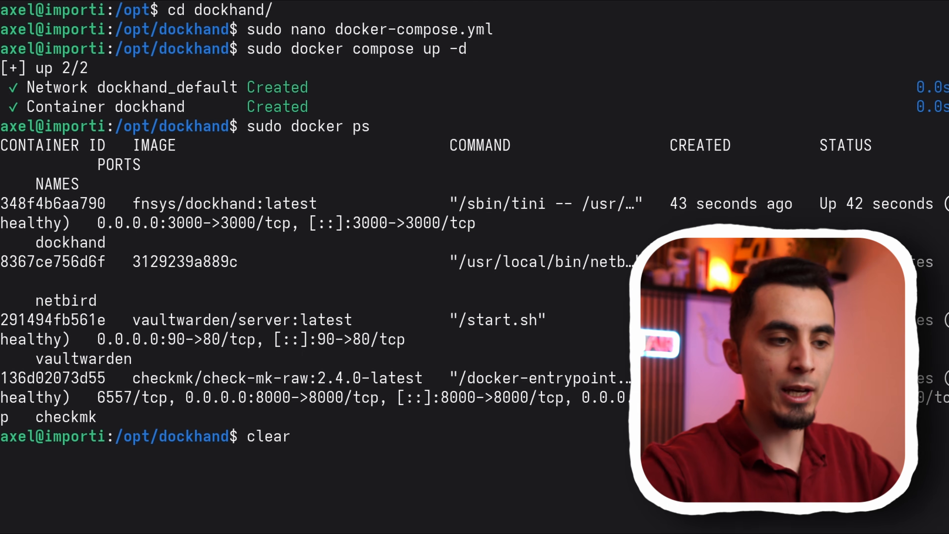
key("Return")
type("ip")
key("BackSpace")
key("BackSpace")
type("ip add")
key("Return")
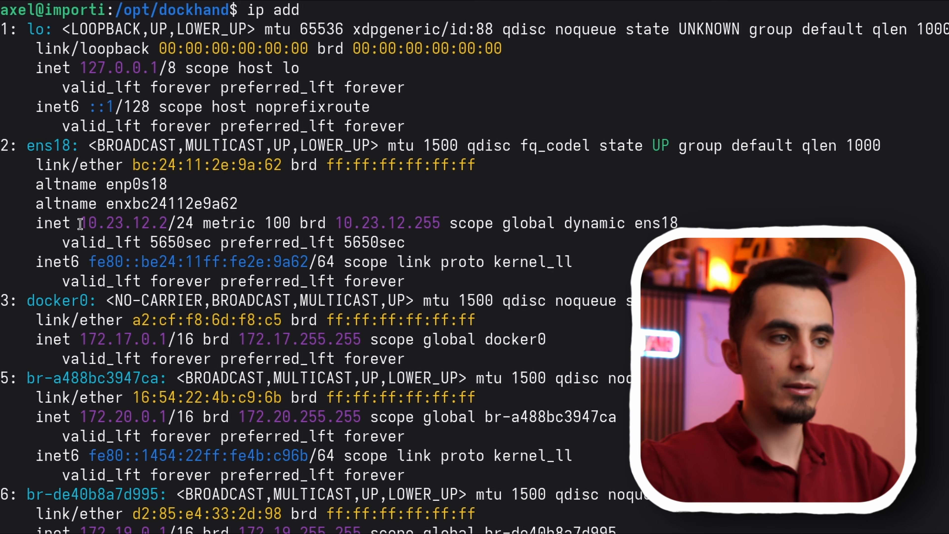
left_click_drag(81, 223, 168, 224)
right_click(167, 226)
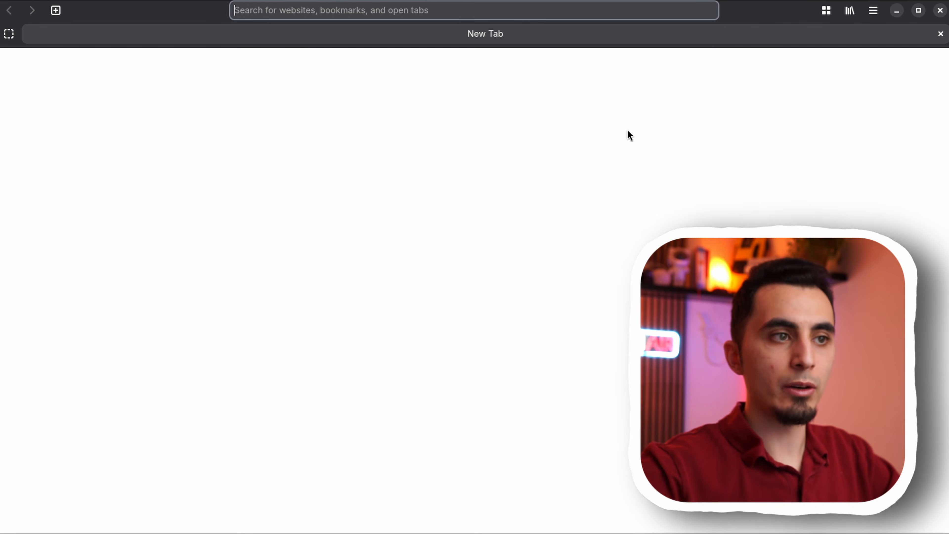
Switch to the web browser and try to open the copied server address on port 3000
type("10.23.12.2")
type(":")
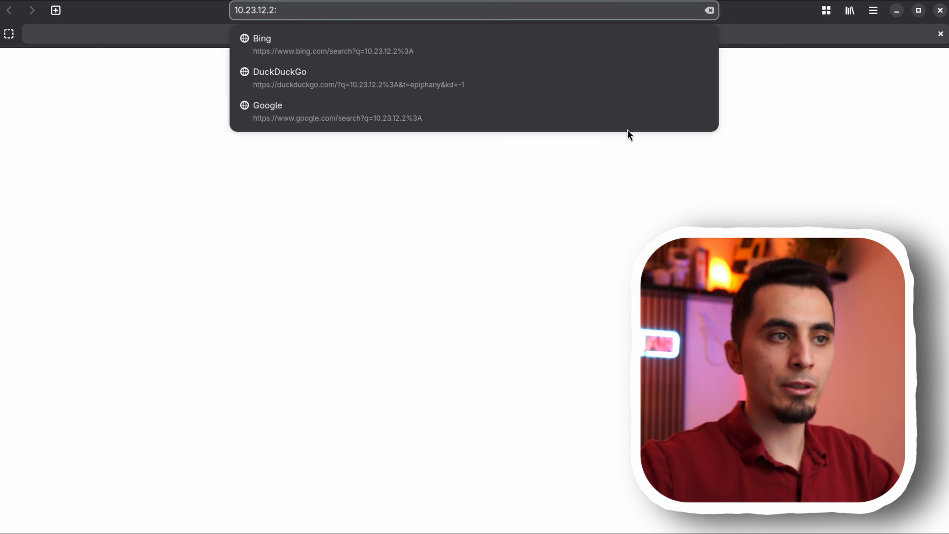
type("3000")
key("Return")
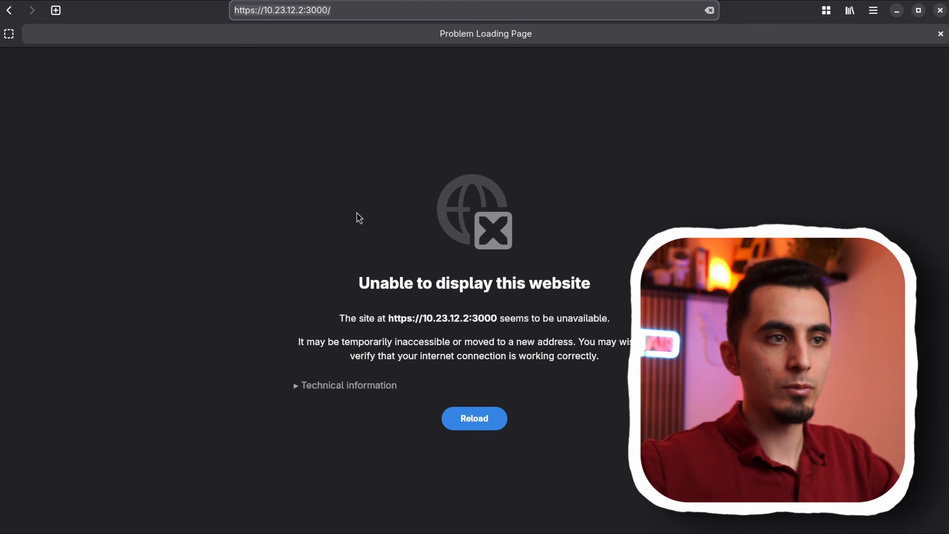
left_click(380, 7)
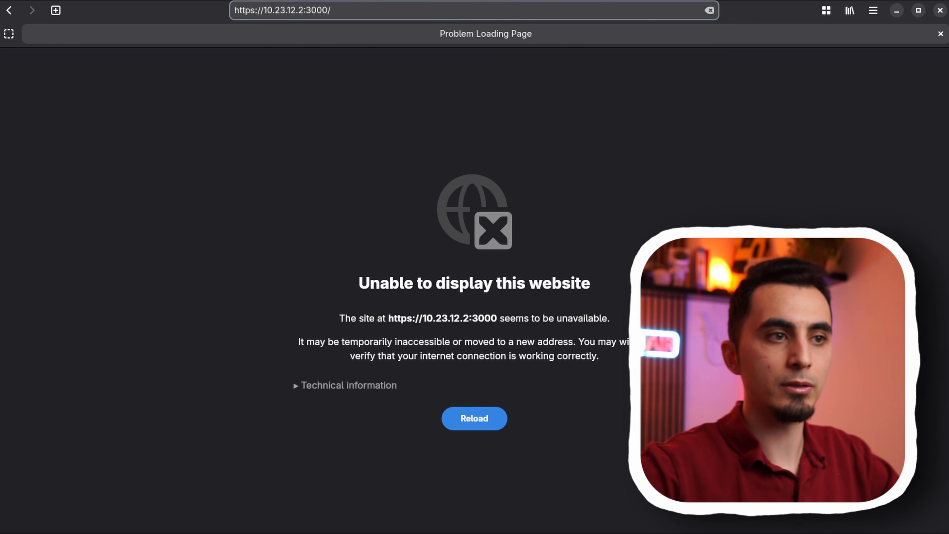
key("BackSpace")
key("Return")
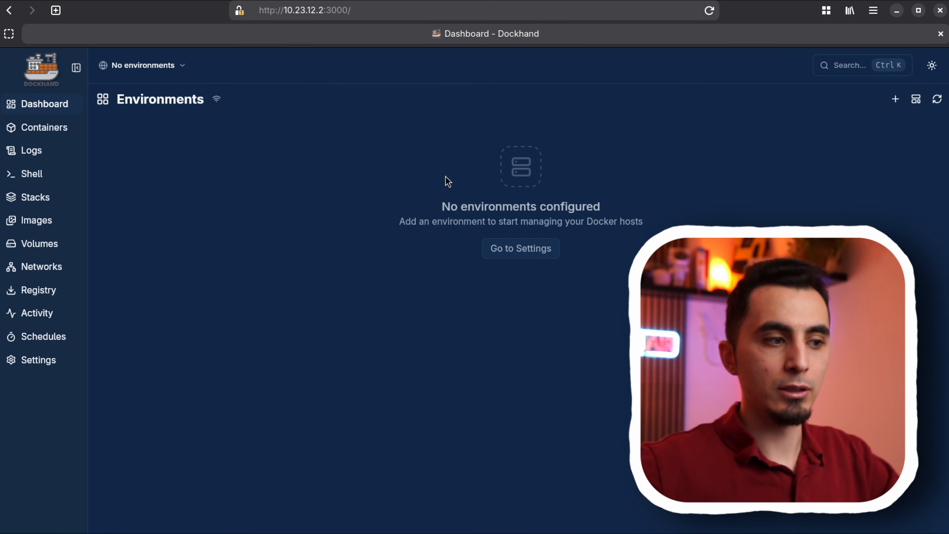
Start adding a user in Dockhand's authentication settings and enter the username bigsmoke
left_click(59, 366)
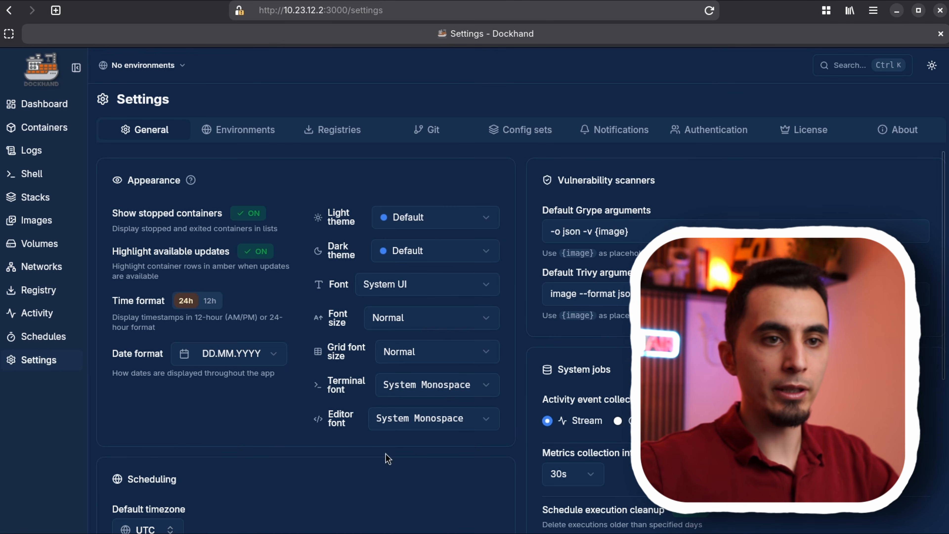
left_click(709, 134)
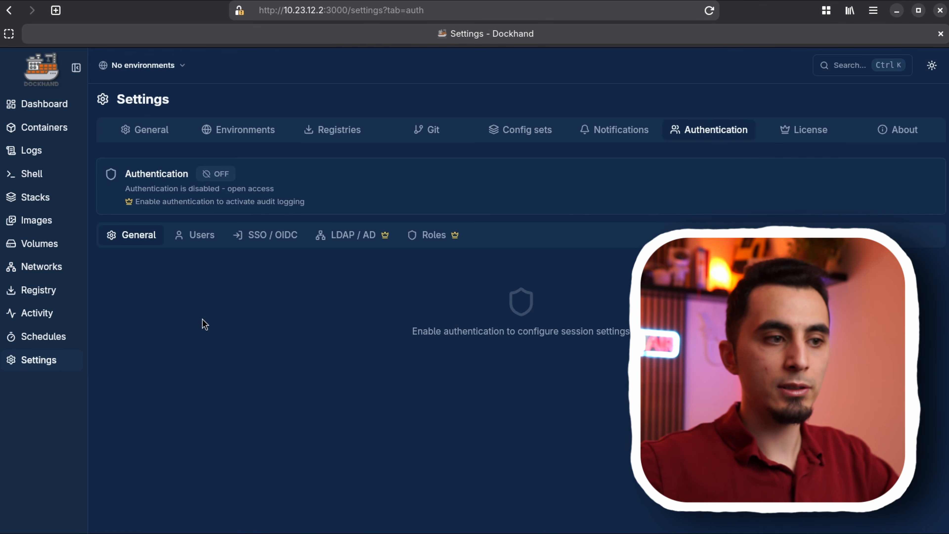
left_click(212, 237)
left_click(919, 292)
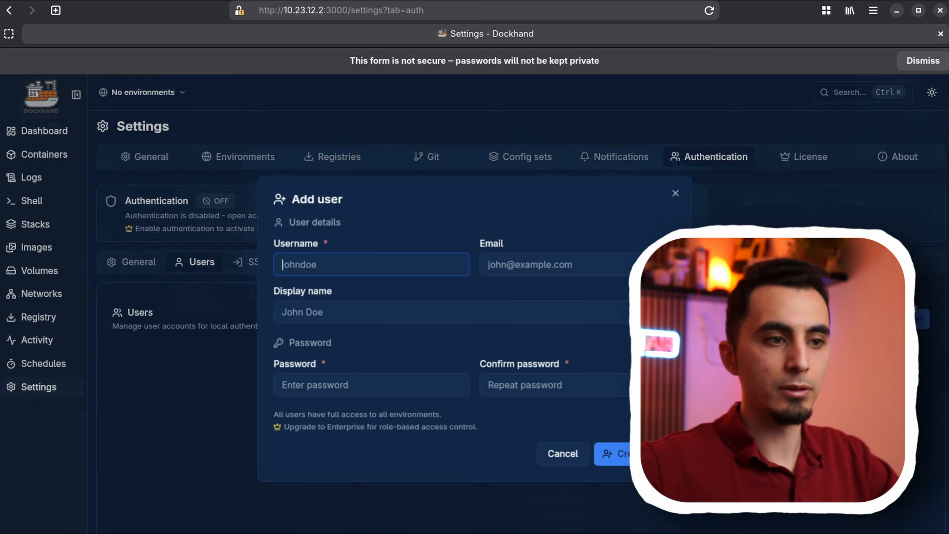
left_click(395, 251)
type("bigs")
type("moke")
Enter and confirm the new user's password, and create the account
left_click(384, 377)
type("•••••")
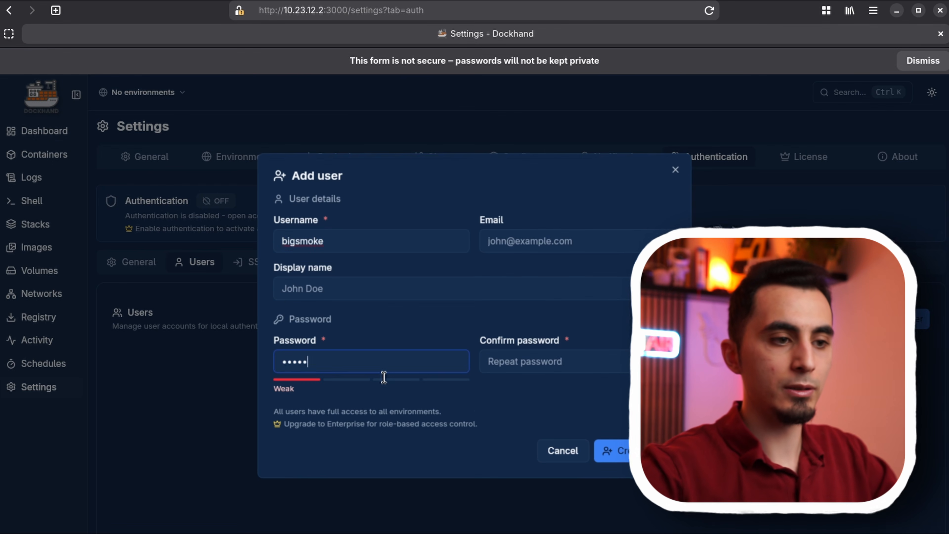
key("ctrl+a")
type("••••••••••")
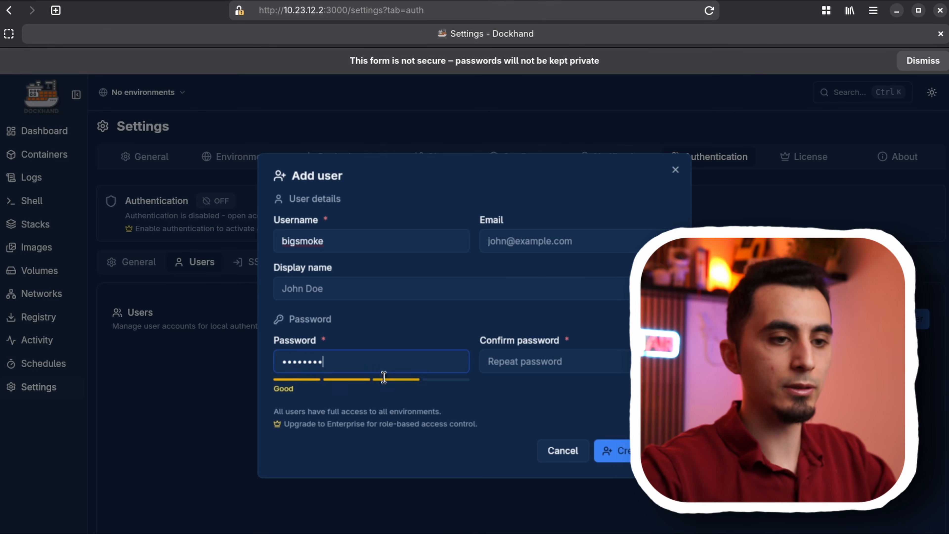
key("Tab")
type("••••••••••")
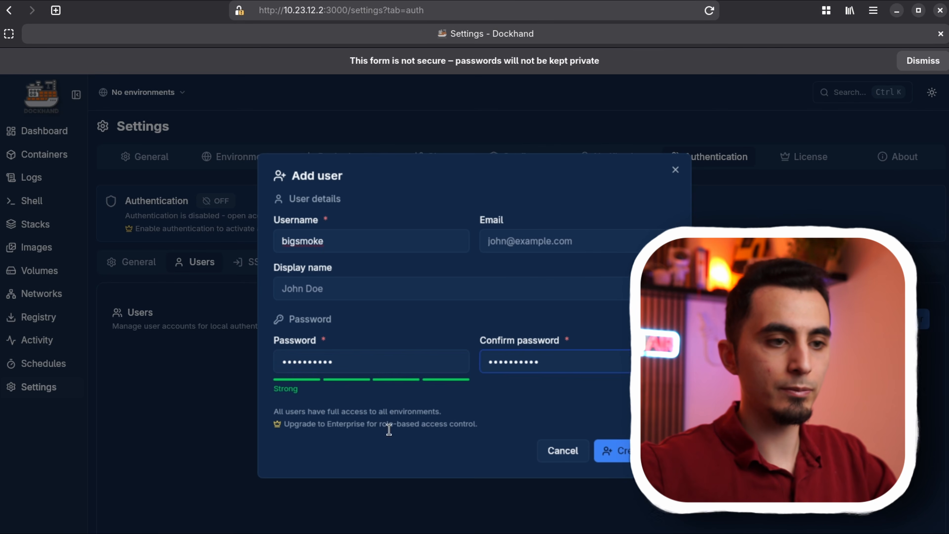
left_click(613, 451)
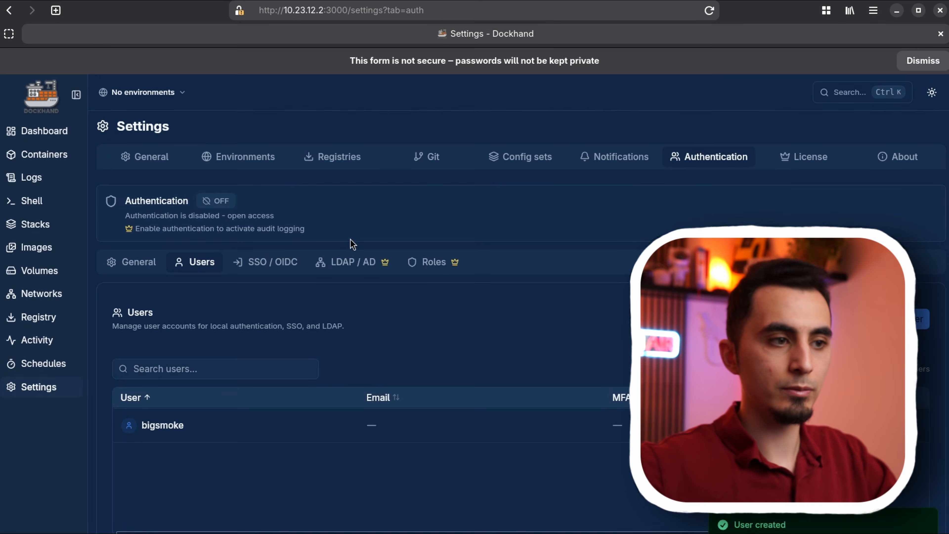
Turn authentication on for Dockhand and reload the page to reach the sign-in form
left_click(214, 174)
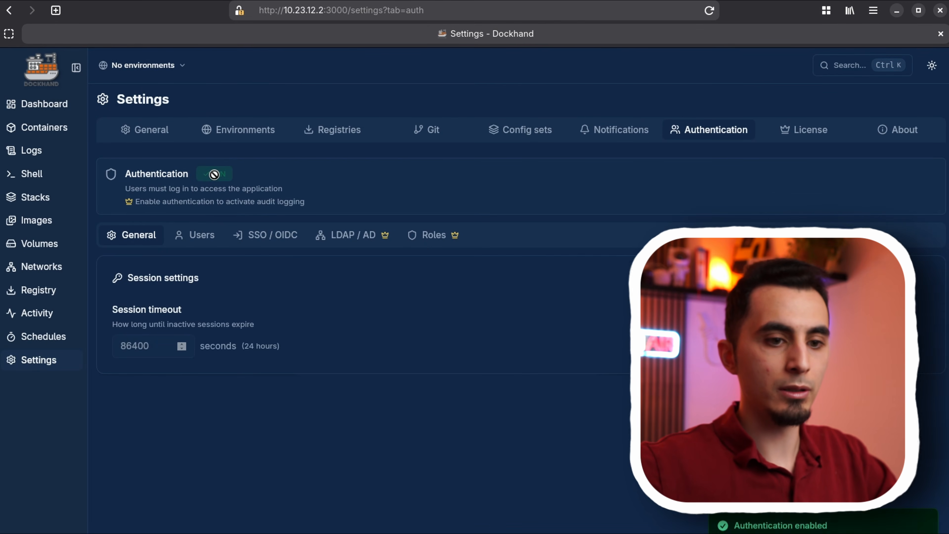
left_click(709, 10)
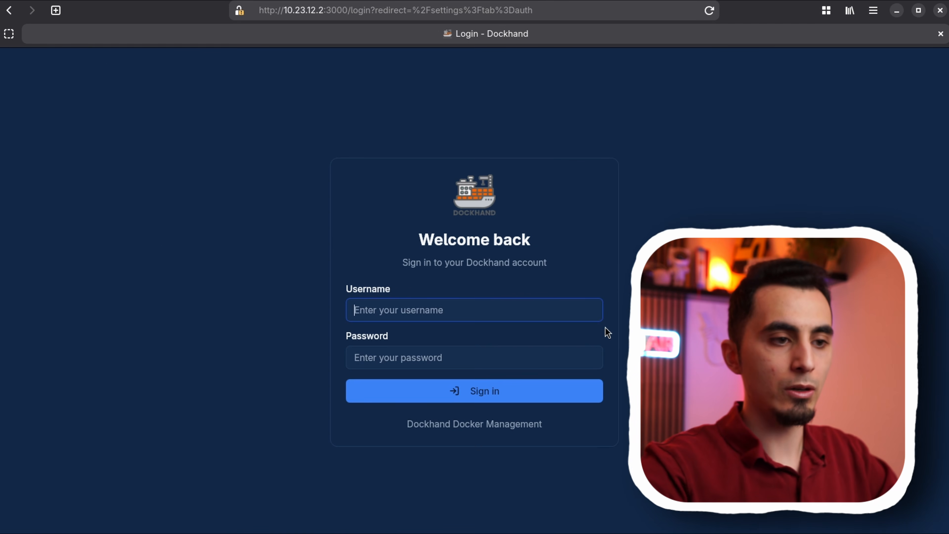
Sign in to Dockhand as bigsmoke, entering the account password
type("bigsmoke")
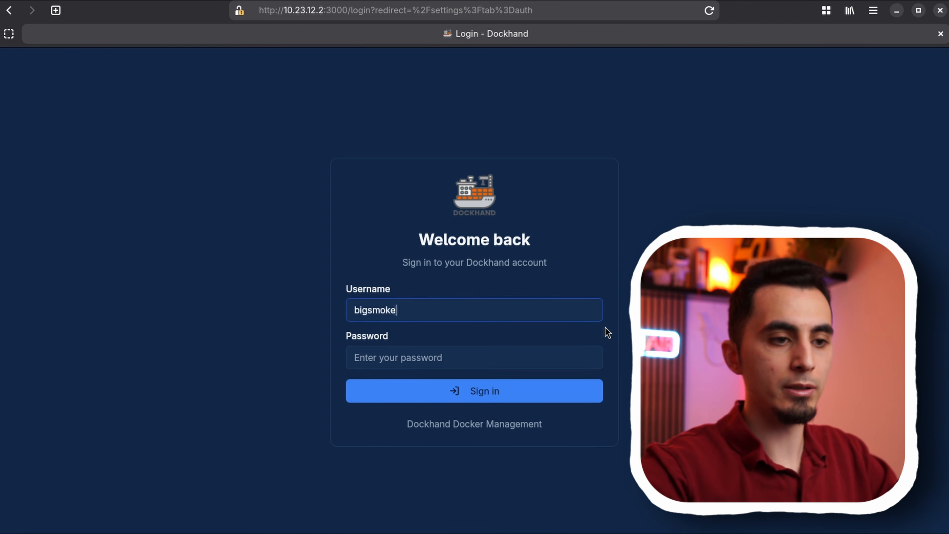
key("Tab")
type("•")
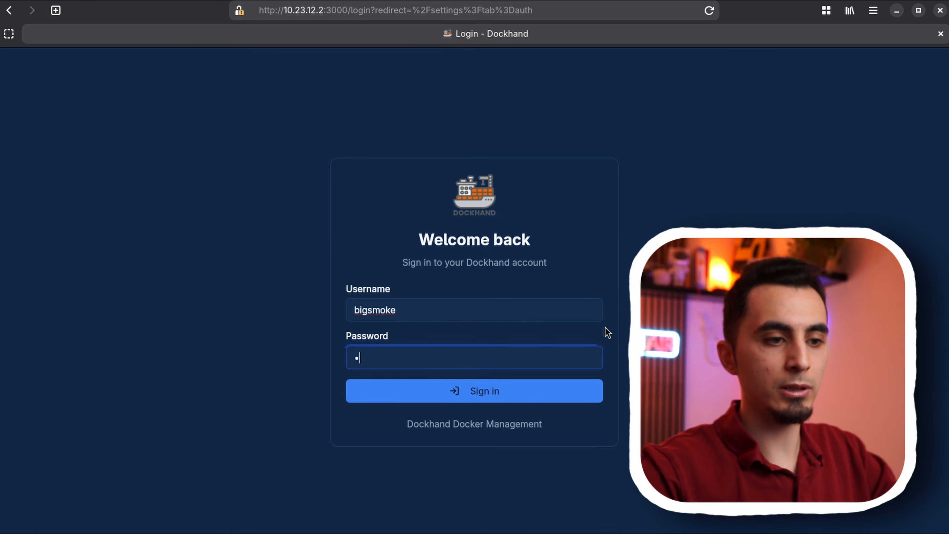
type("•••••••••")
left_click(375, 395)
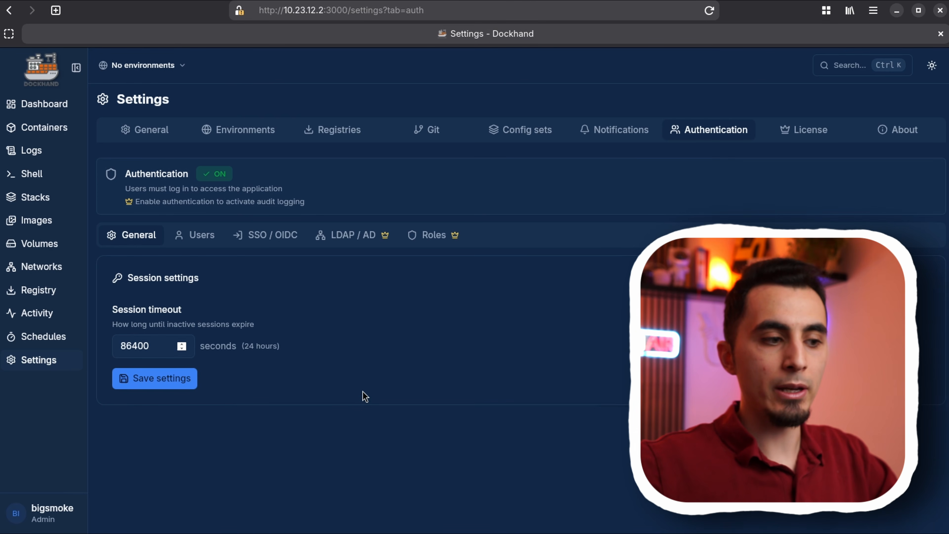
Open the signed-in user's profile and set its dark theme to GitHub Dark
left_click(49, 522)
scroll(134, 432, "down", 8)
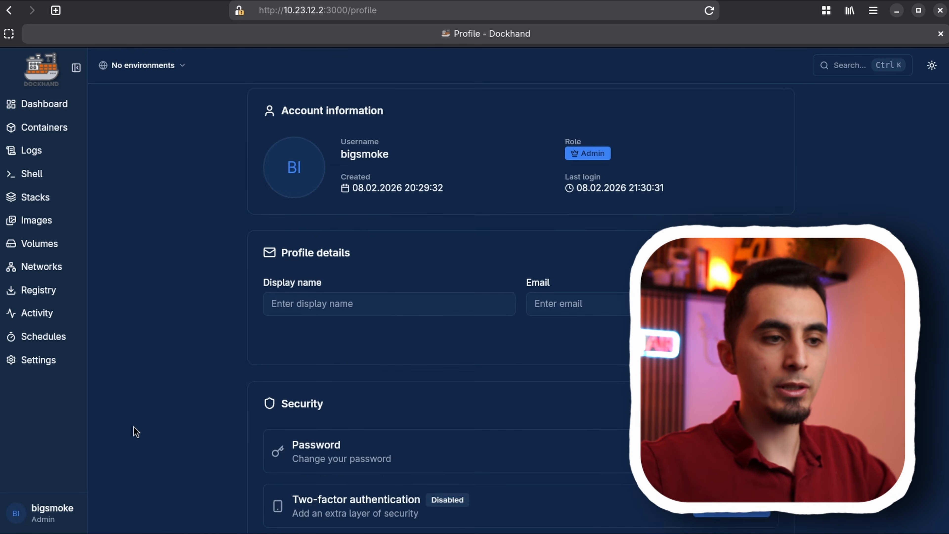
scroll(135, 432, "down", 2)
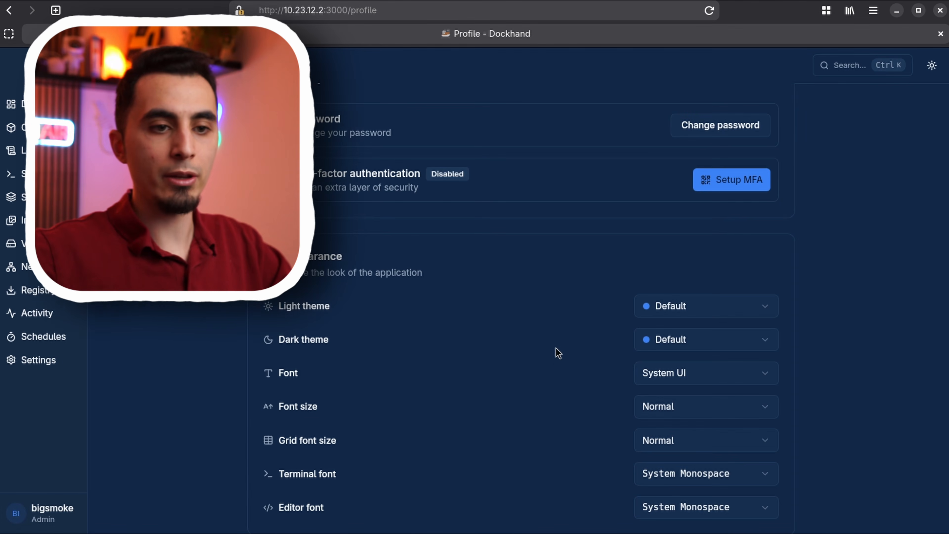
left_click(707, 346)
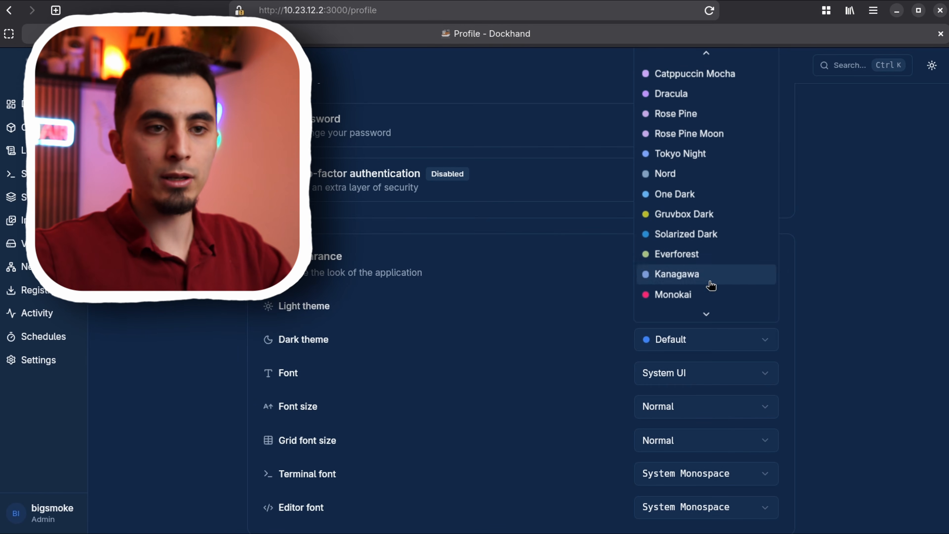
scroll(712, 233, "up", 1)
scroll(688, 243, "down", 3)
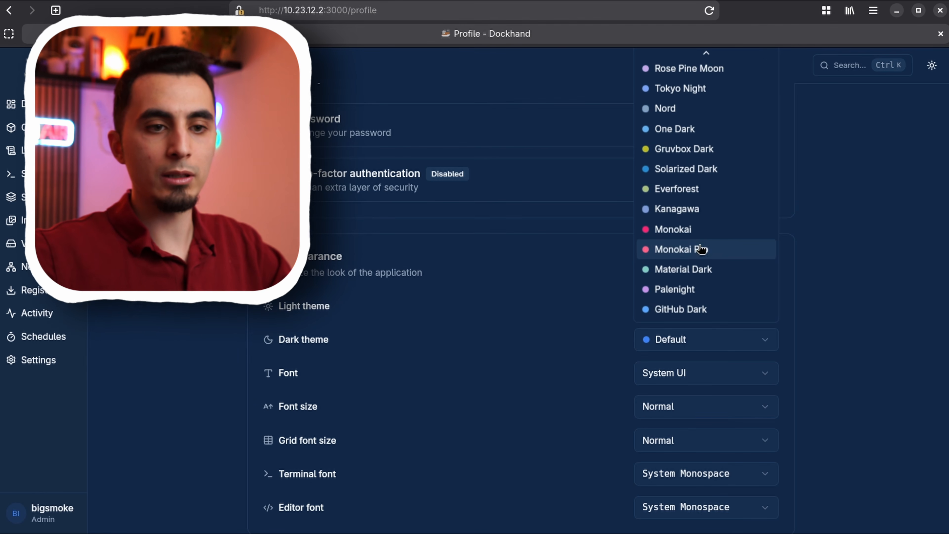
left_click(692, 313)
Set the profile's light theme to Solarized Light
left_click(688, 308)
left_click(630, 317)
left_click(658, 307)
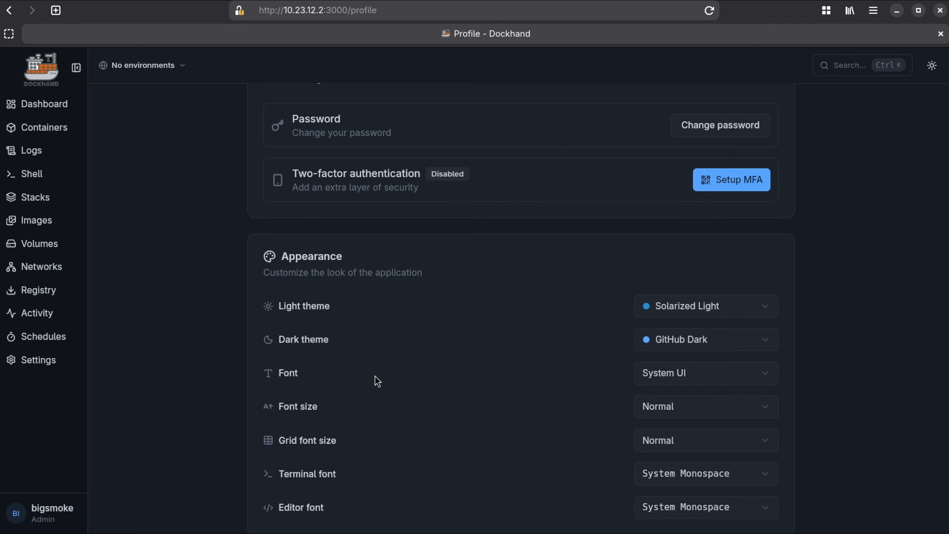
Start adding a new environment in the settings, naming it importi and giving it the label prod
left_click(26, 362)
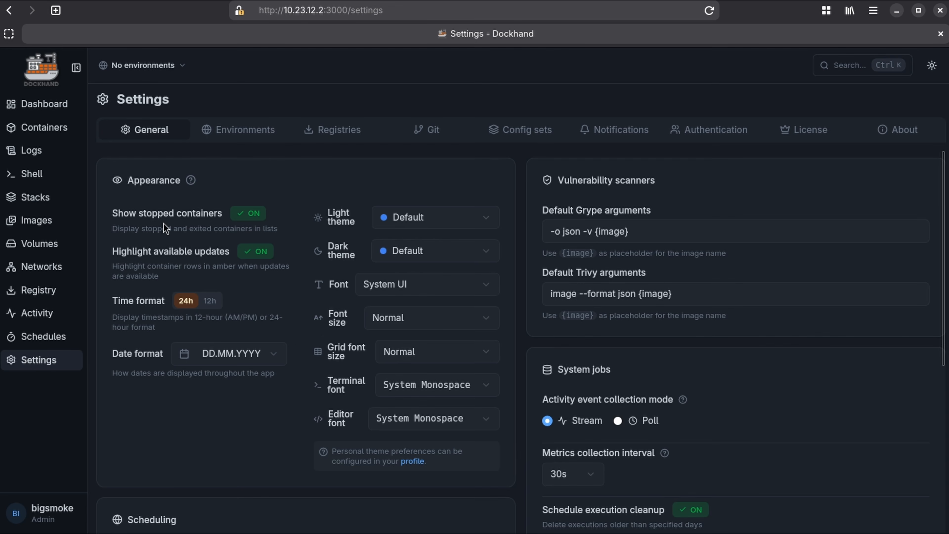
left_click(235, 135)
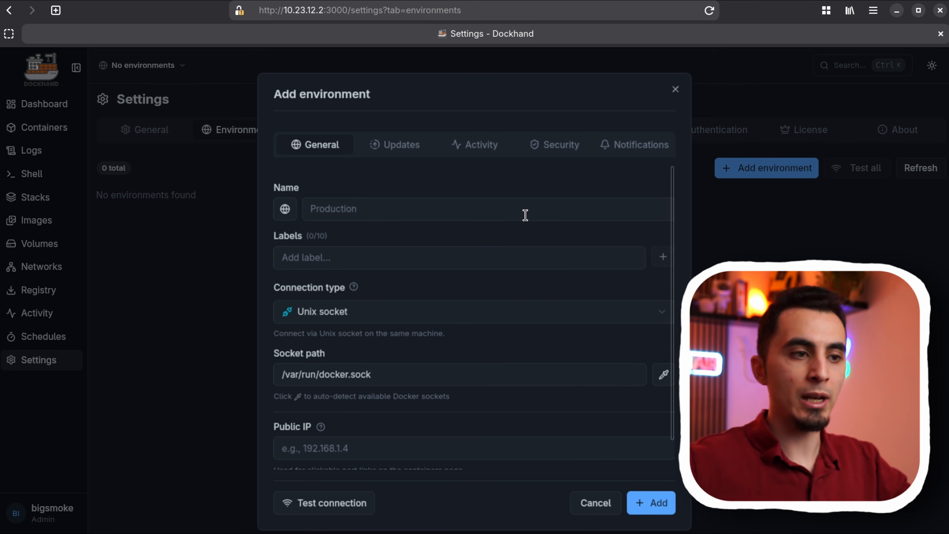
left_click(525, 215)
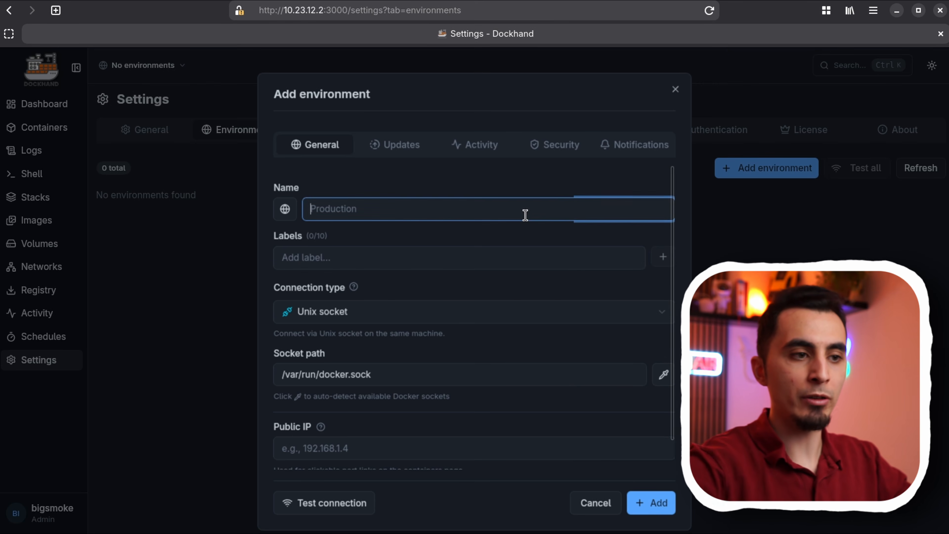
type("importi")
key("Tab")
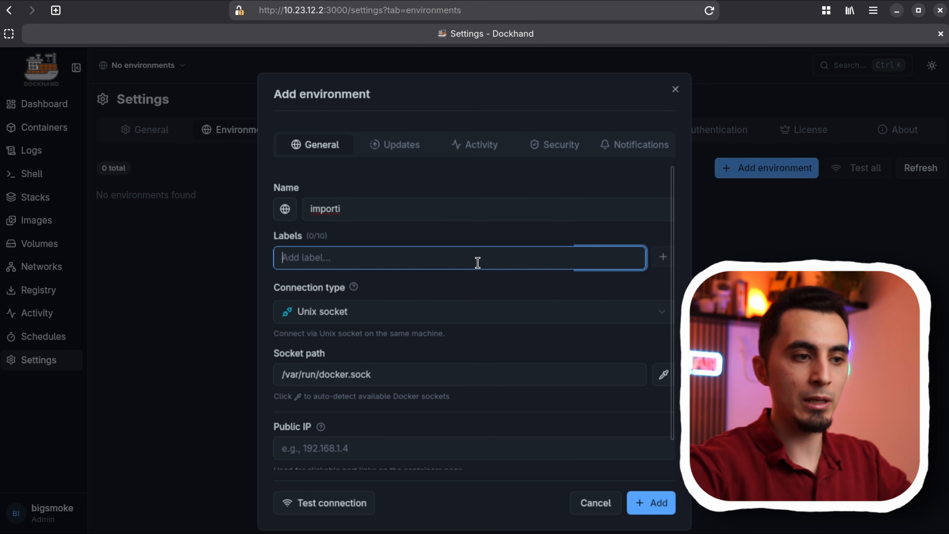
type("prod")
key("Return")
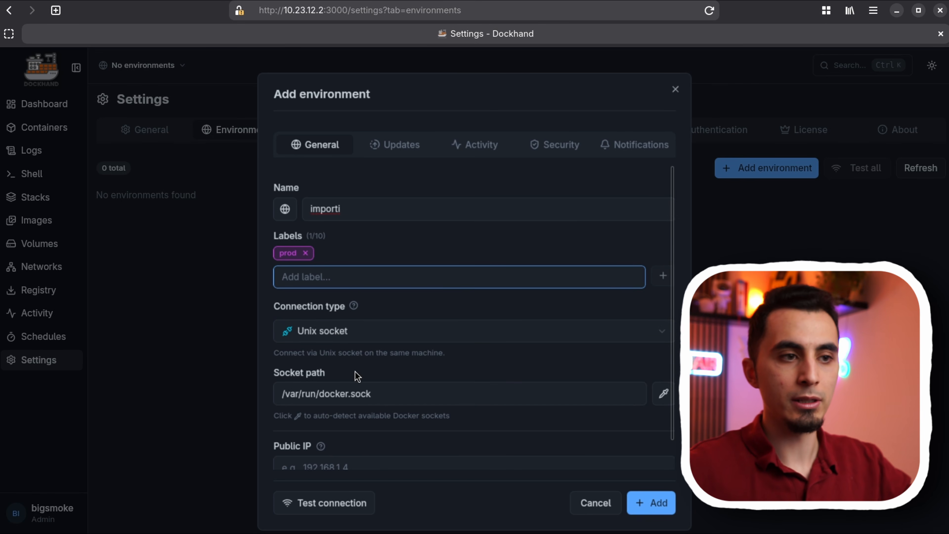
Set the new environment's public IP to 10.23.12.2 and test its connection
scroll(335, 390, "down", 1)
left_click(424, 421)
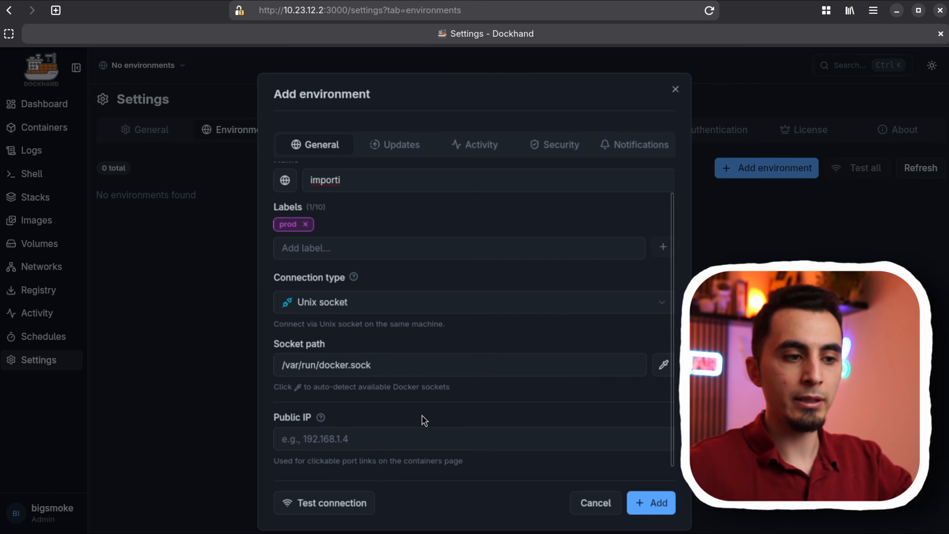
left_click(417, 429)
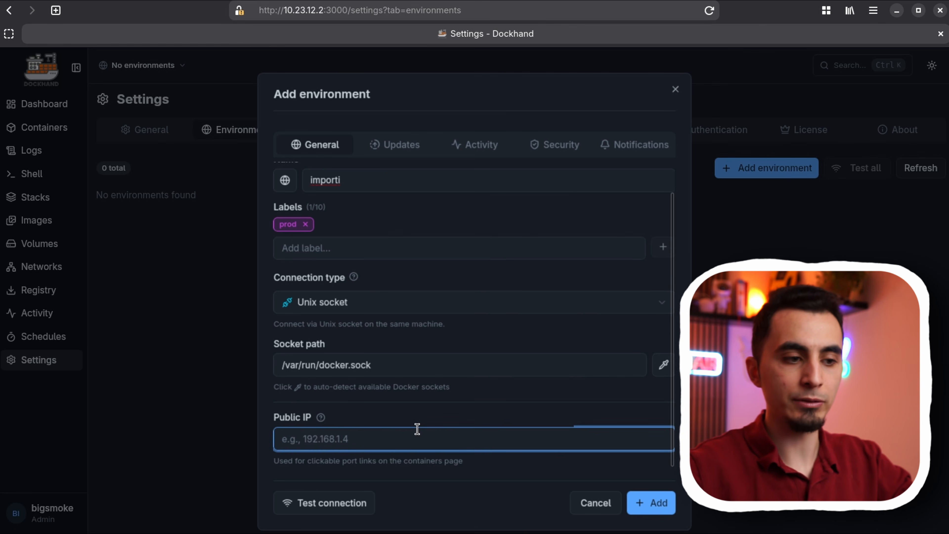
type("10.2")
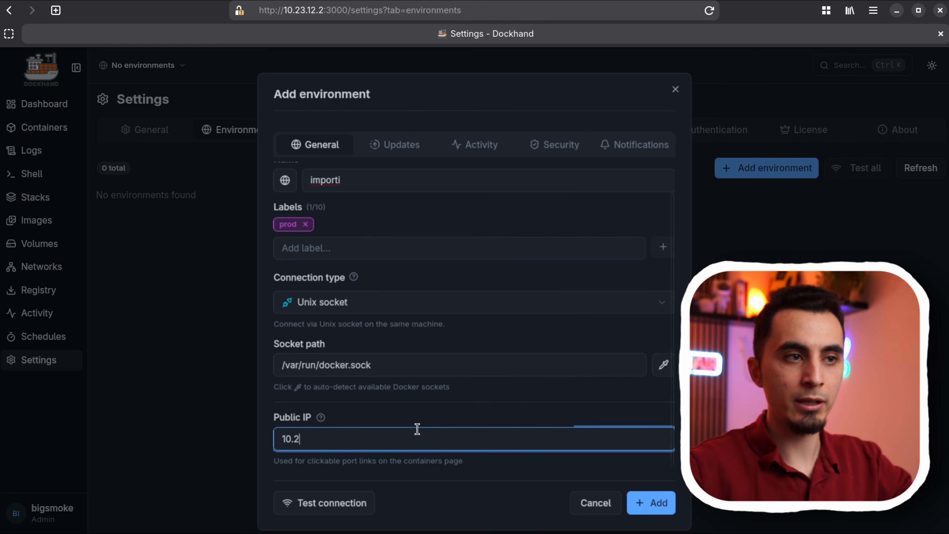
type("3.12.2")
left_click(325, 497)
left_click(360, 503)
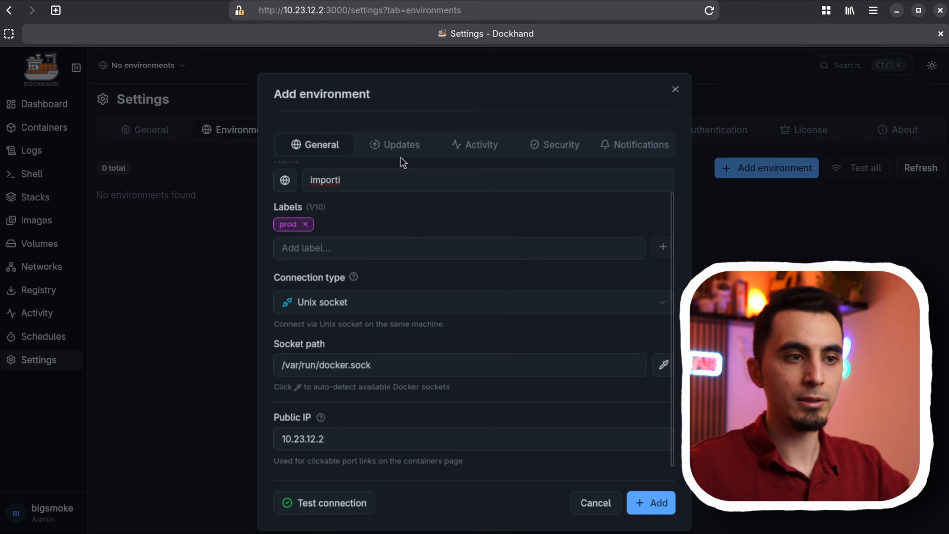
Enable the environment's scheduled update check, leaving automatic container updates off
left_click(402, 147)
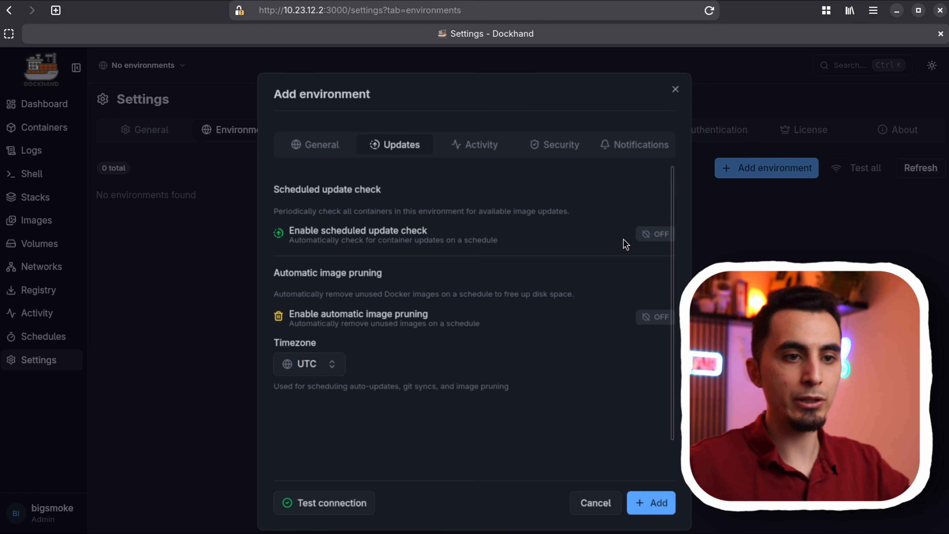
left_click(652, 236)
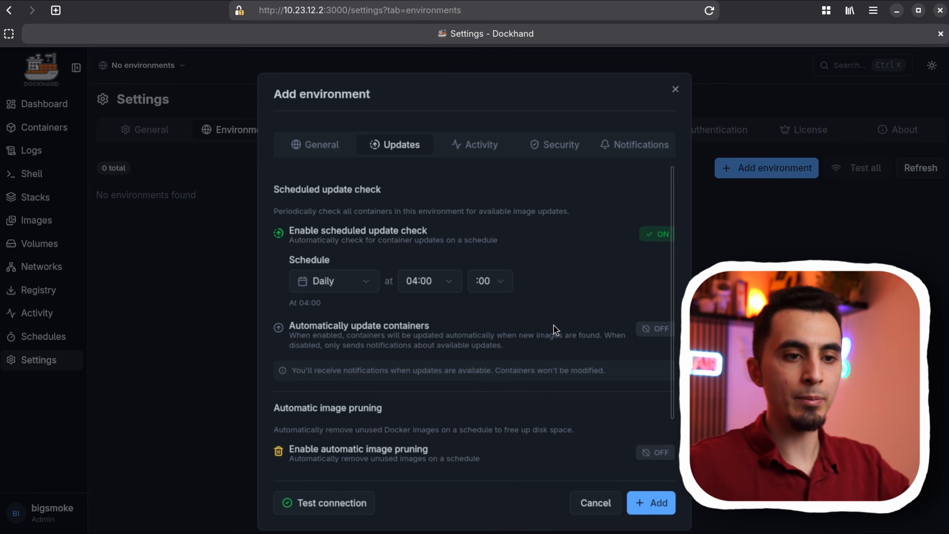
left_click(646, 331)
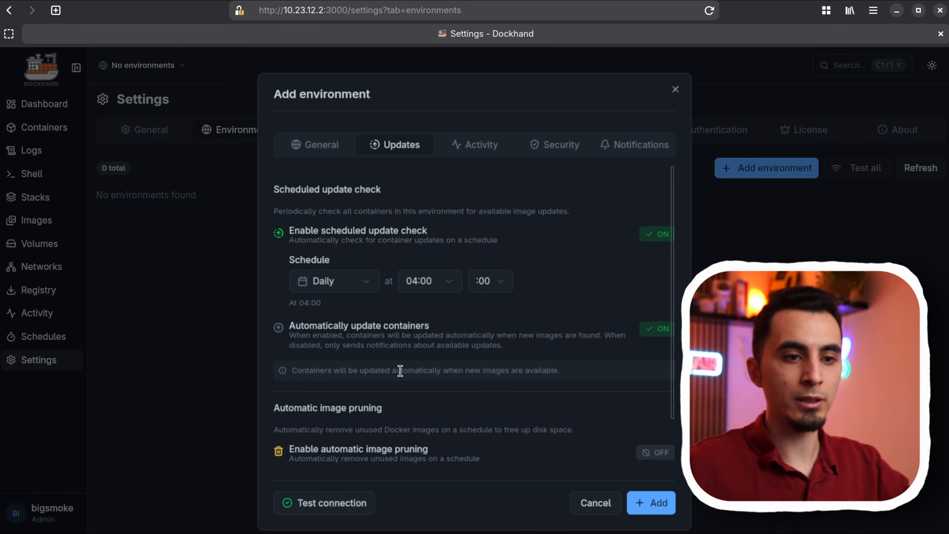
left_click(635, 329)
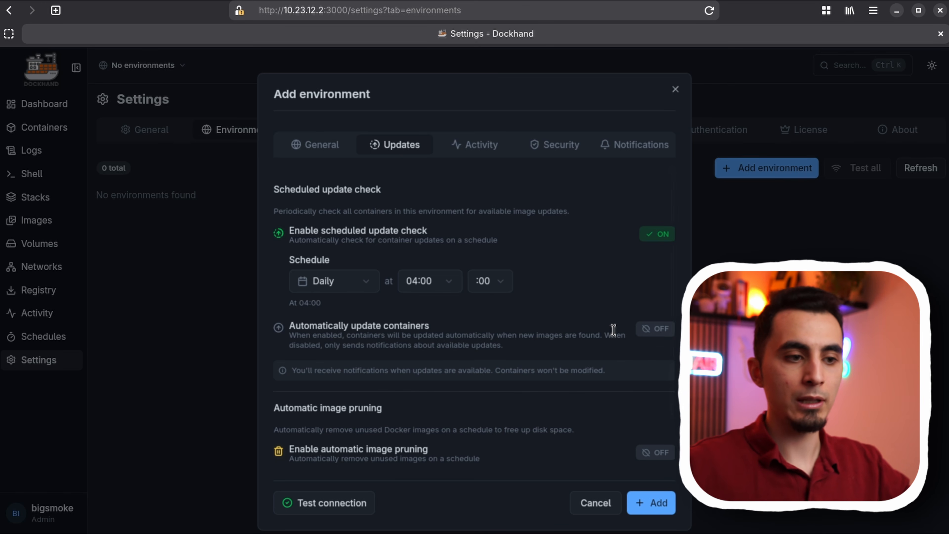
Enable automatic image pruning for the environment and set its timezone to Europe/Berlin
scroll(616, 336, "down", 2)
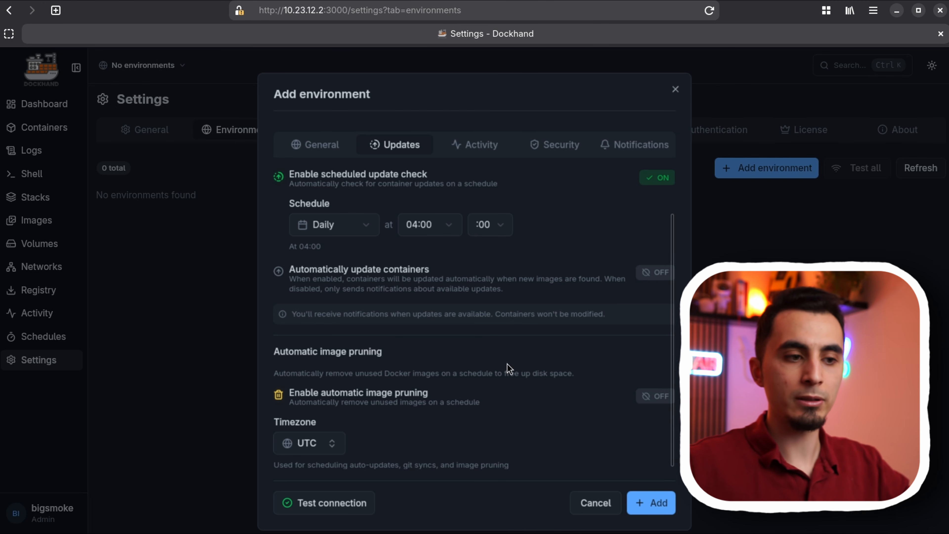
left_click(643, 397)
scroll(643, 397, "down", 4)
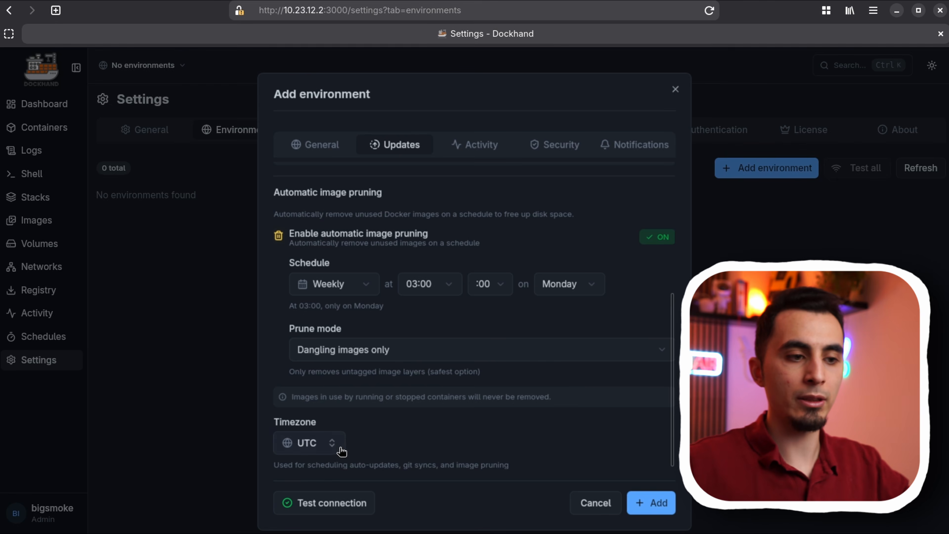
left_click(330, 447)
left_click(364, 407)
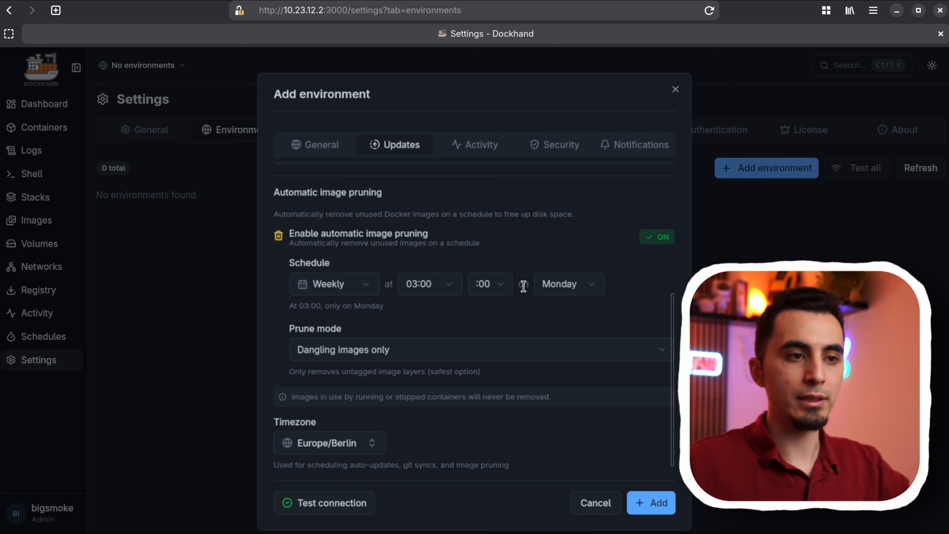
Look over the environment's activity options and enable vulnerability scanning in its security options
left_click(476, 147)
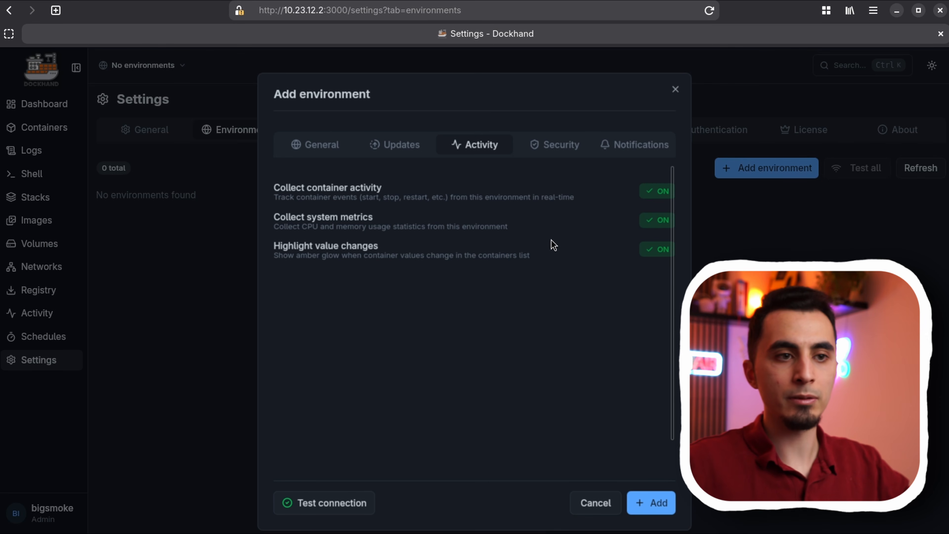
left_click(561, 150)
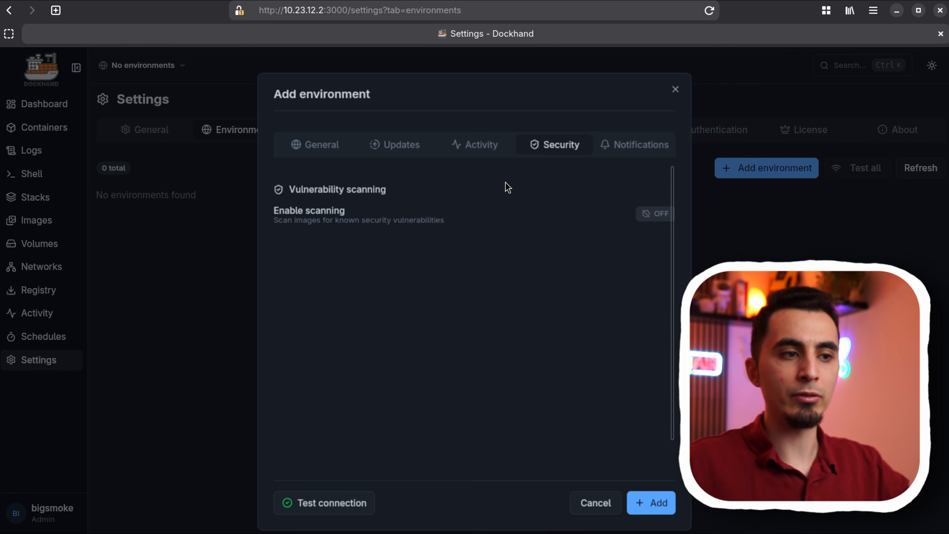
left_click(653, 214)
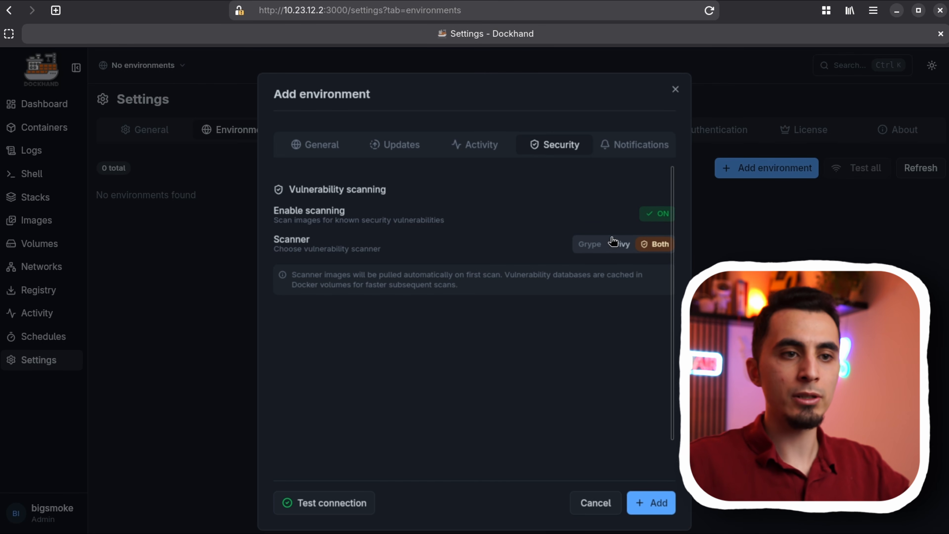
Check the notification channel options of the importi environment and save the environment
left_click(635, 147)
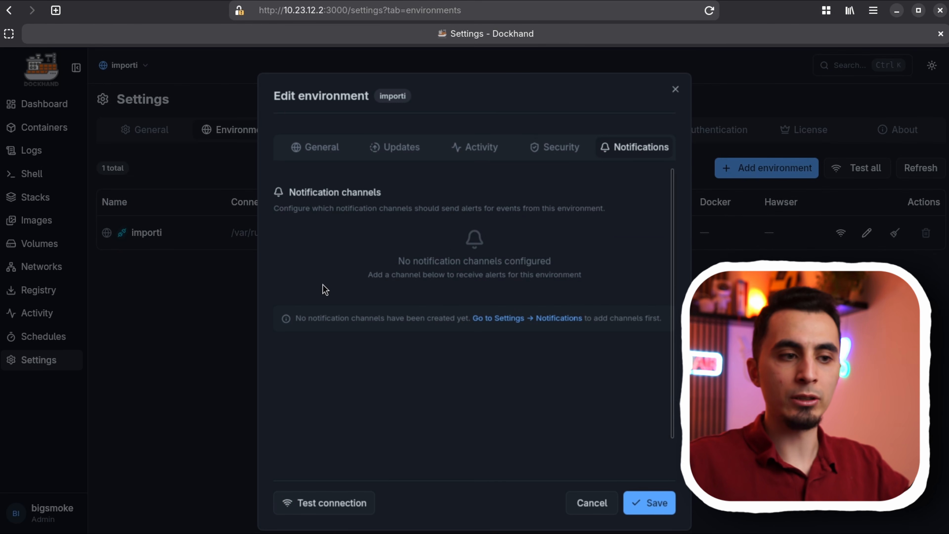
left_click_drag(313, 317, 374, 317)
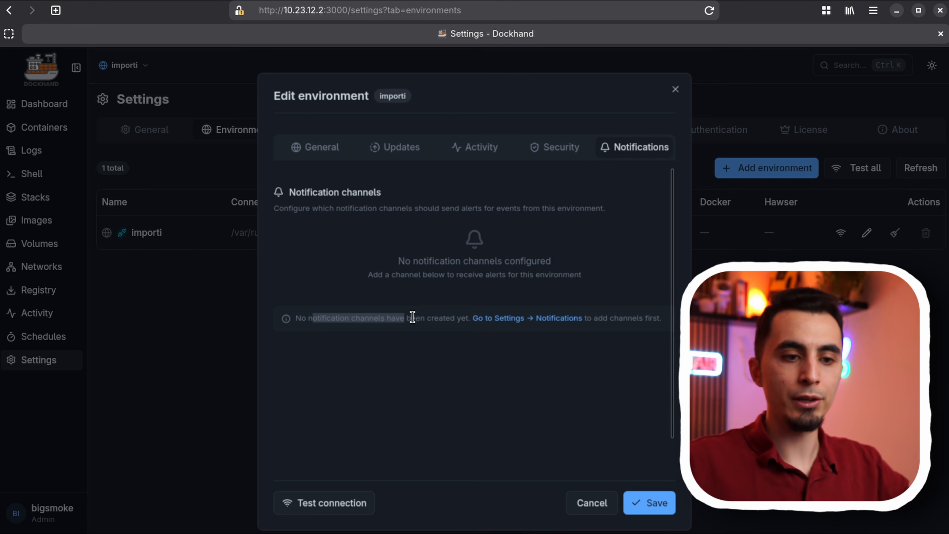
left_click(650, 502)
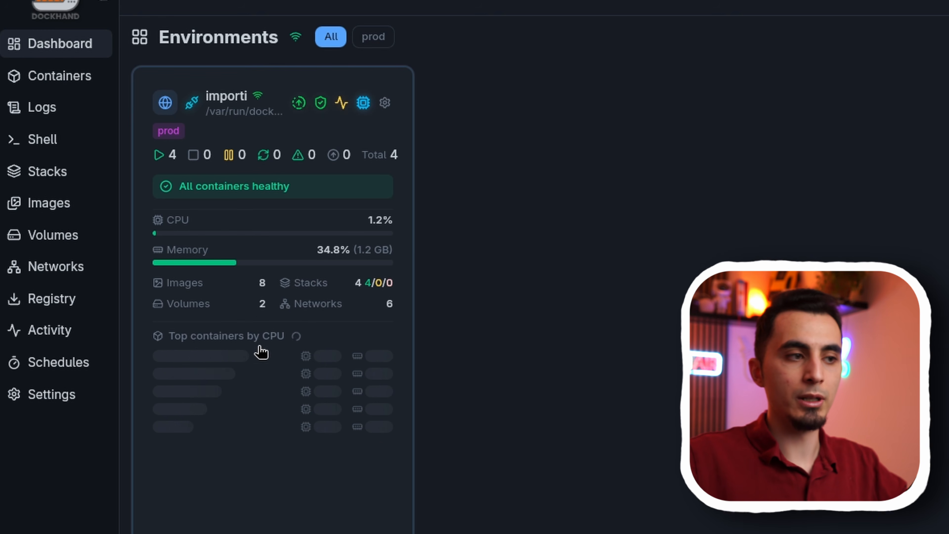
Check the environment's containers for image updates and update only the checkmk container
left_click(113, 83)
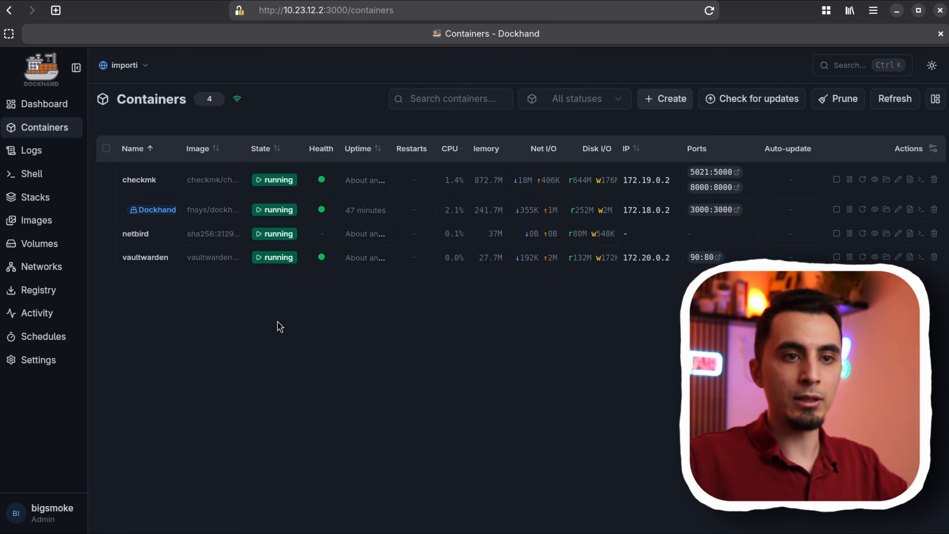
left_click(731, 107)
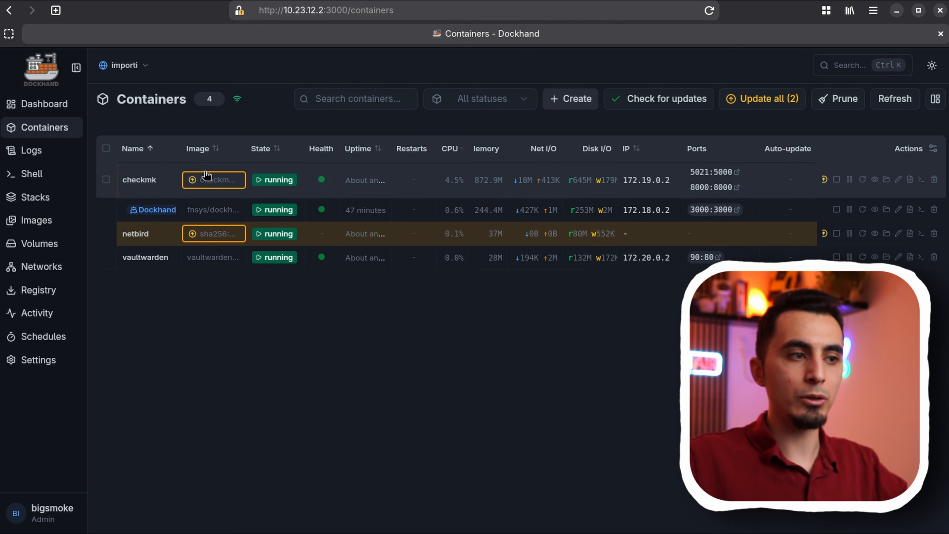
left_click(106, 179)
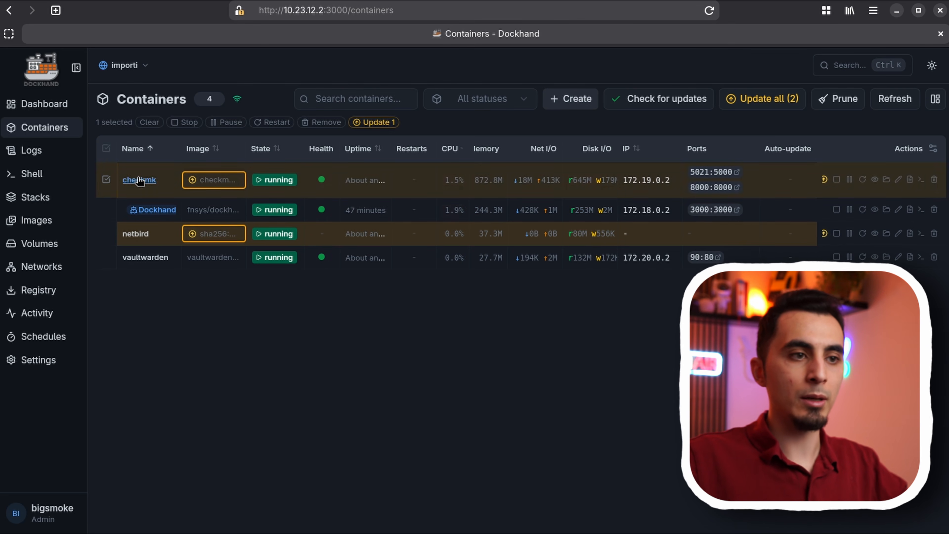
left_click(357, 122)
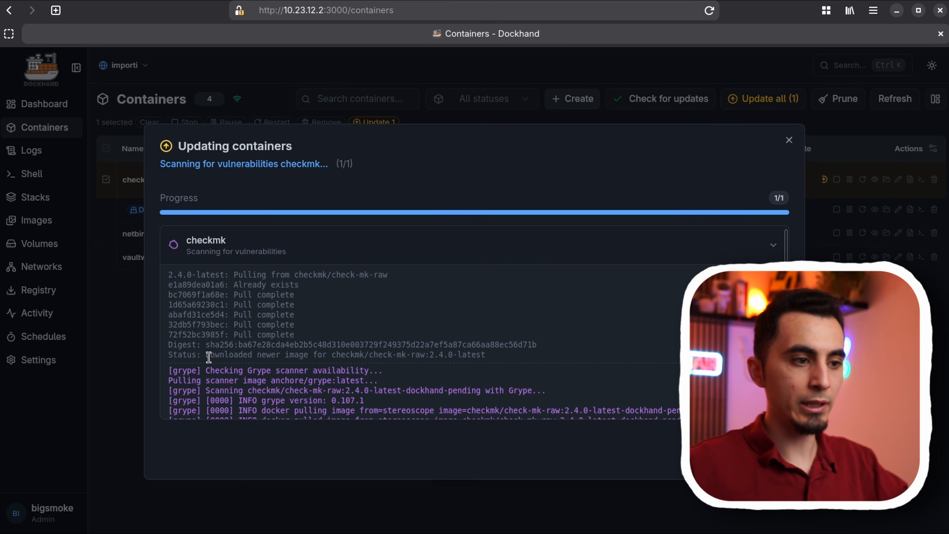
Read the checkmk update's image download and Grype scan output, and close the progress dialog
left_click_drag(204, 355, 407, 352)
left_click(223, 378)
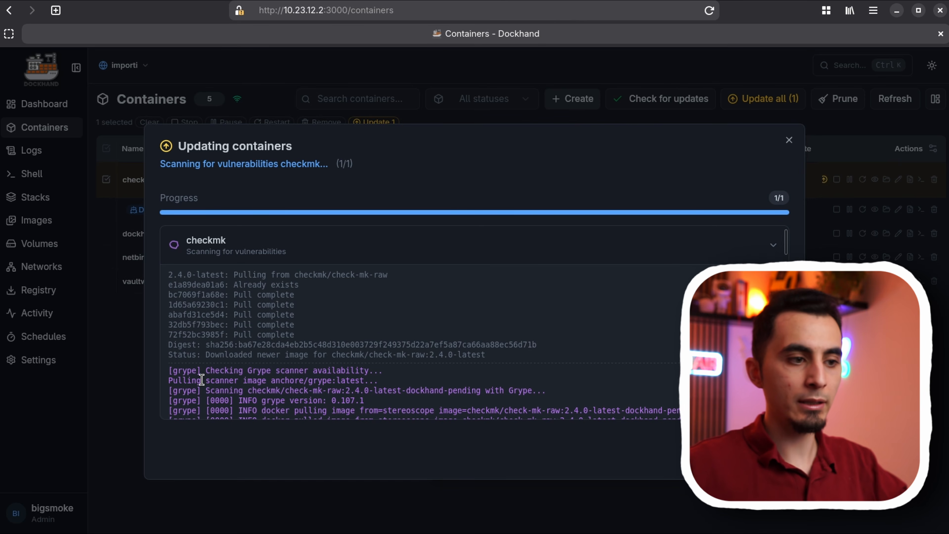
left_click_drag(175, 380, 336, 381)
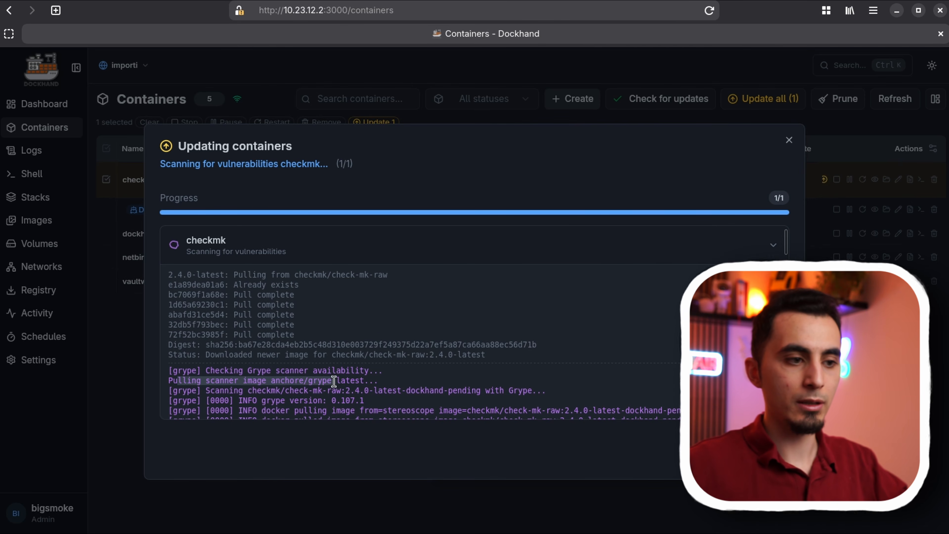
left_click(209, 398)
left_click_drag(207, 392, 359, 399)
left_click(358, 399)
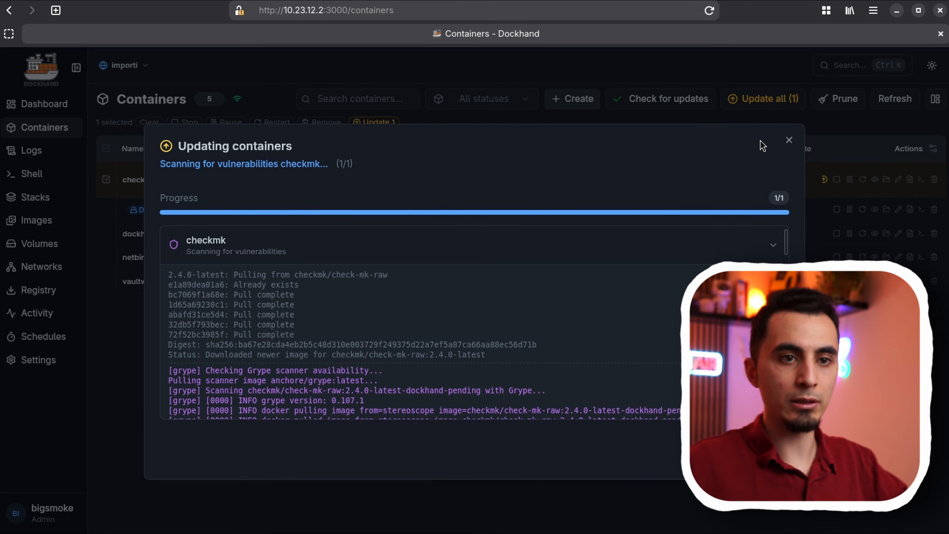
left_click(789, 141)
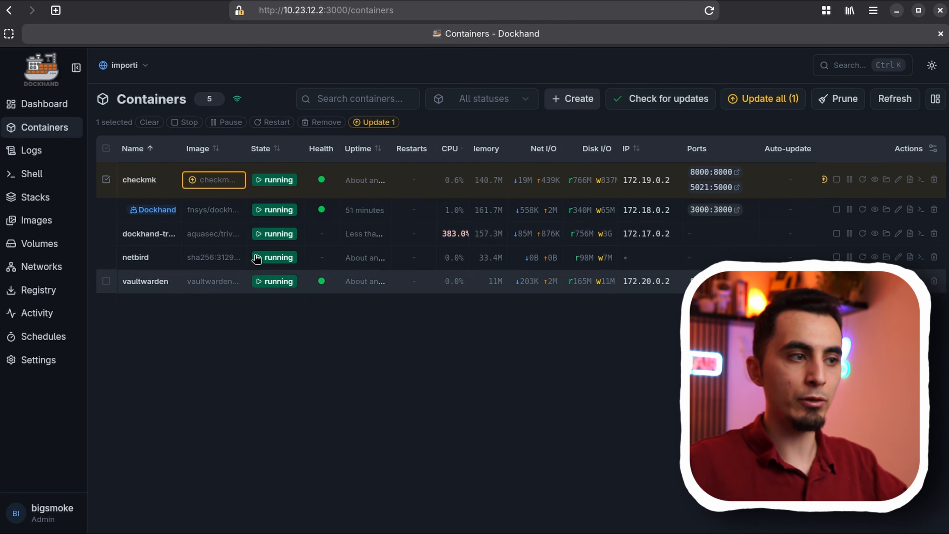
Examine the checkmk container's startup logs, and stop their auto-scroll and live stream
left_click(33, 150)
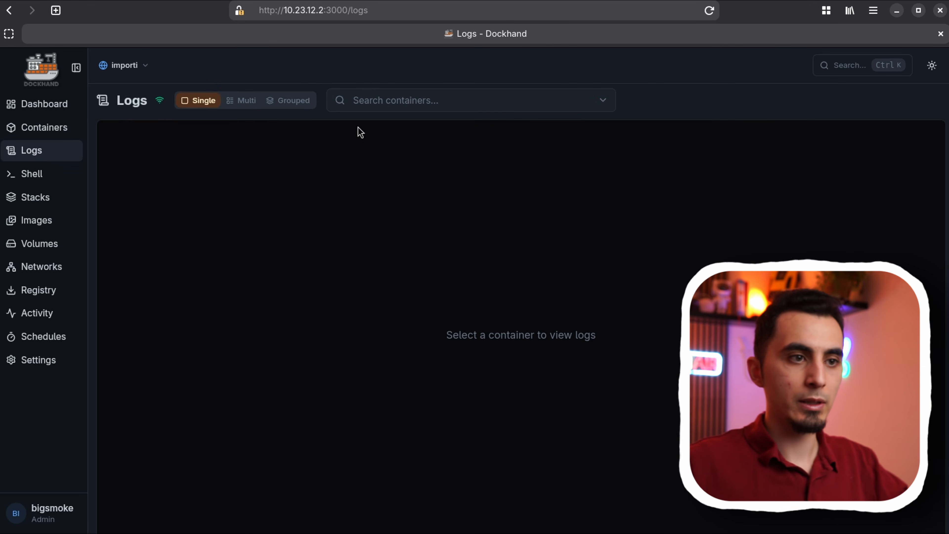
left_click(395, 100)
left_click(372, 126)
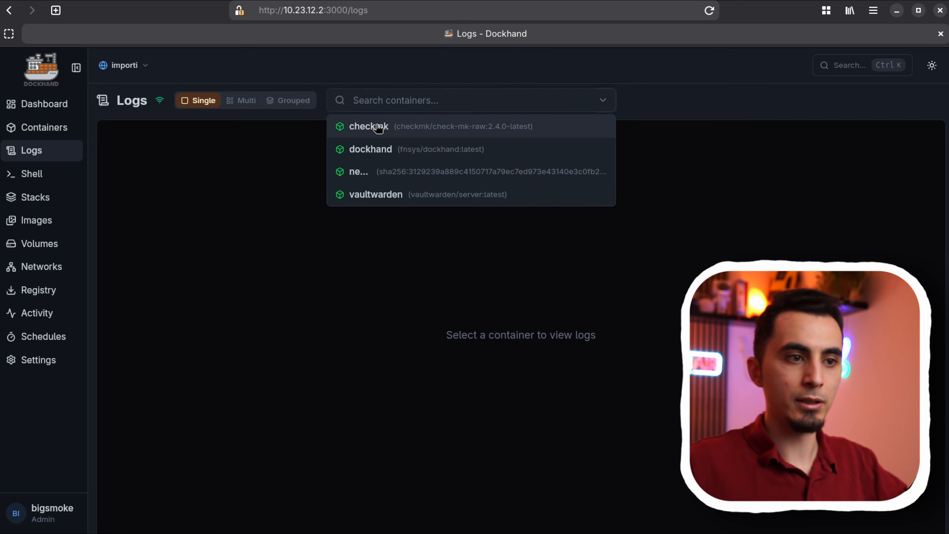
left_click_drag(407, 509, 291, 243)
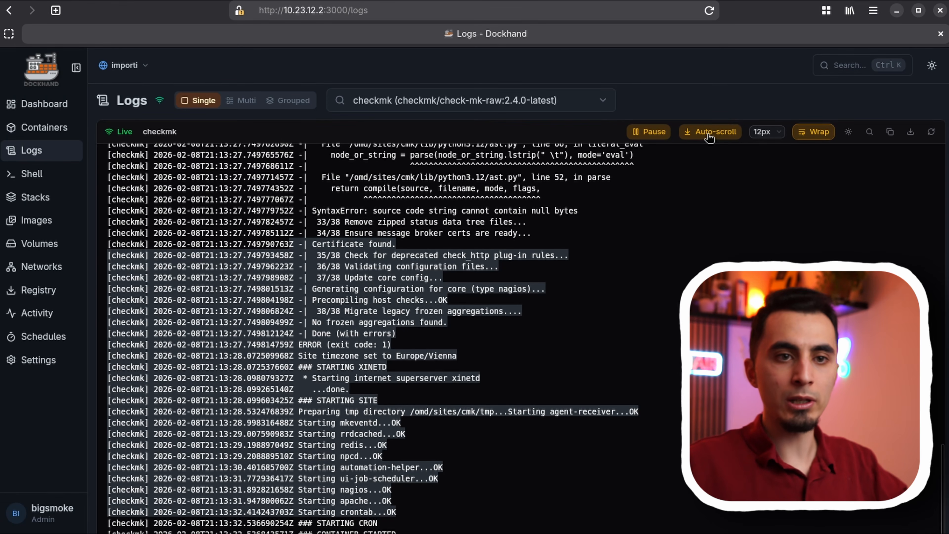
left_click(685, 138)
left_click(652, 134)
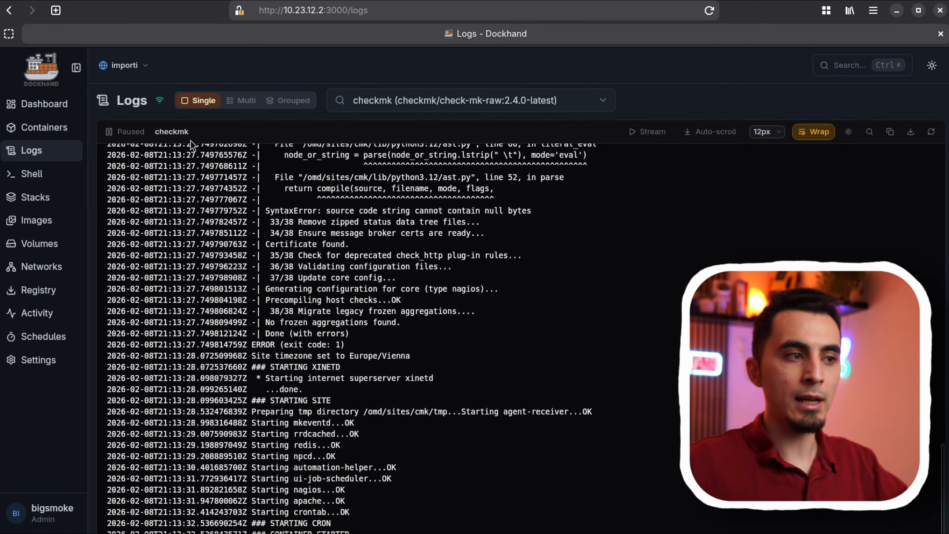
Open a Bash shell as root in the checkmk container and run the hostname command
left_click(45, 174)
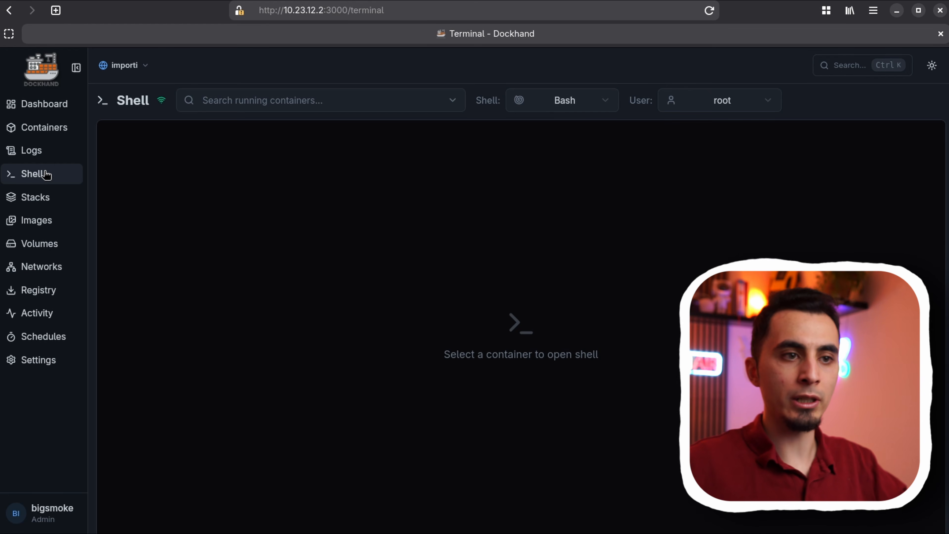
left_click(293, 103)
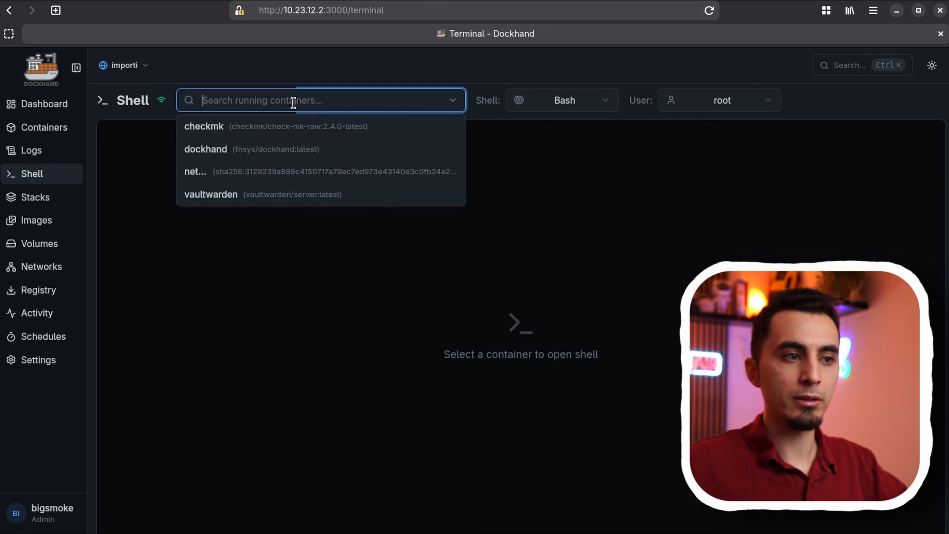
left_click(265, 126)
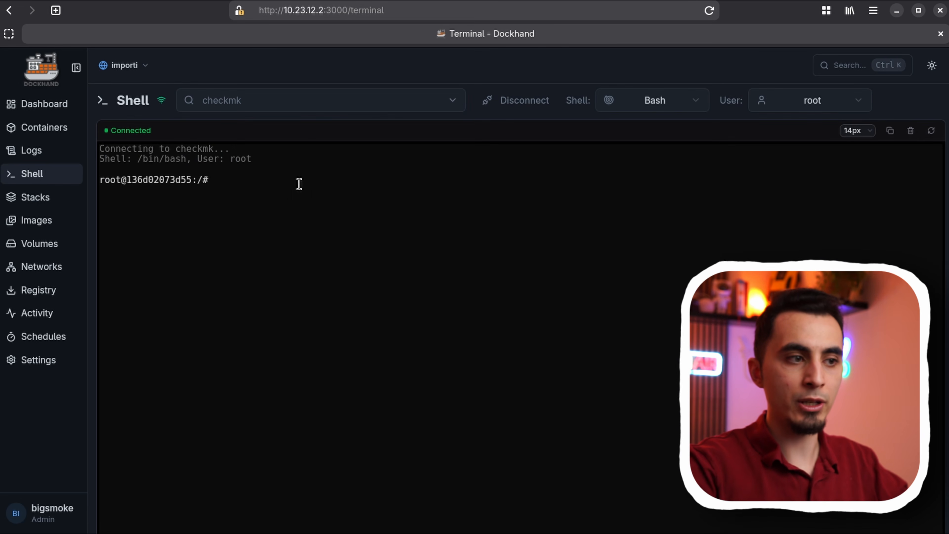
type("hostna")
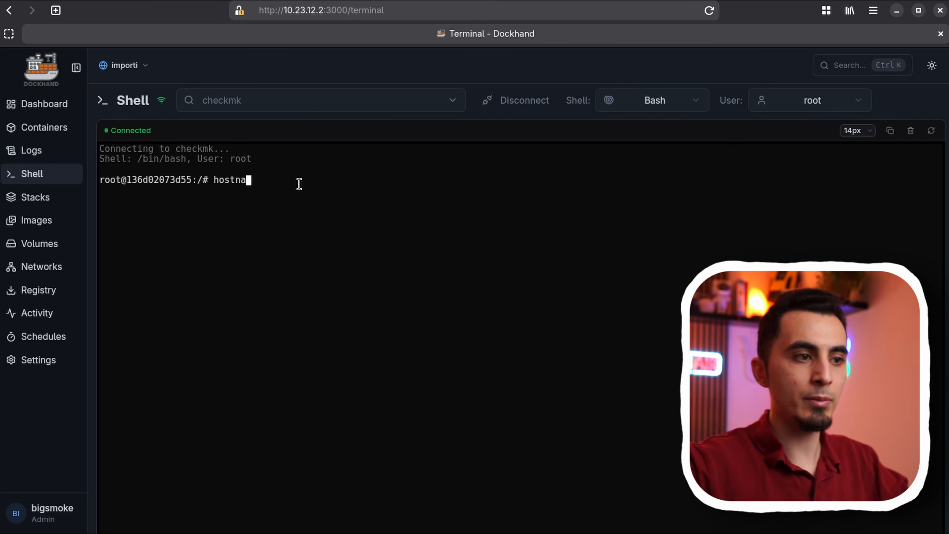
type("me")
key("Return")
left_click_drag(170, 190, 108, 190)
left_click(245, 153)
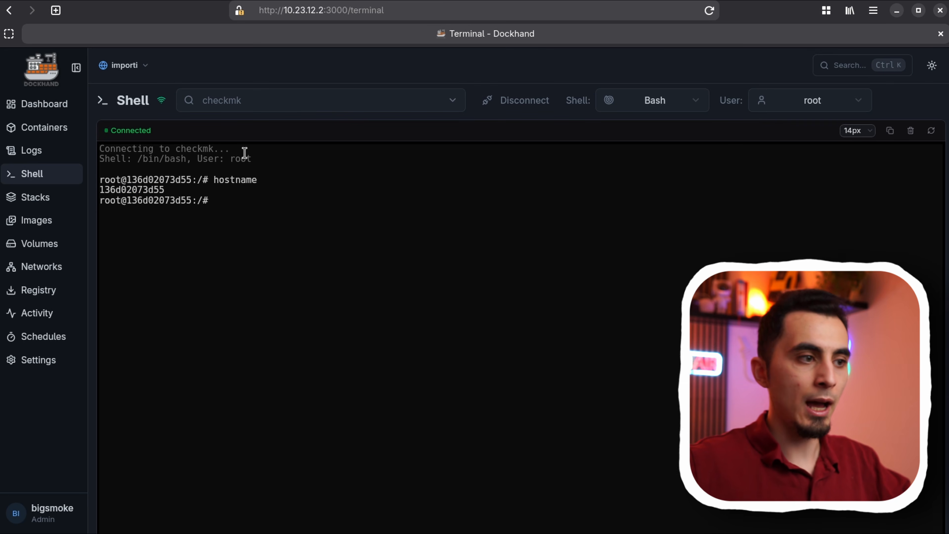
View the compose stacks, and prune the dangling images of the importi environment
left_click(49, 197)
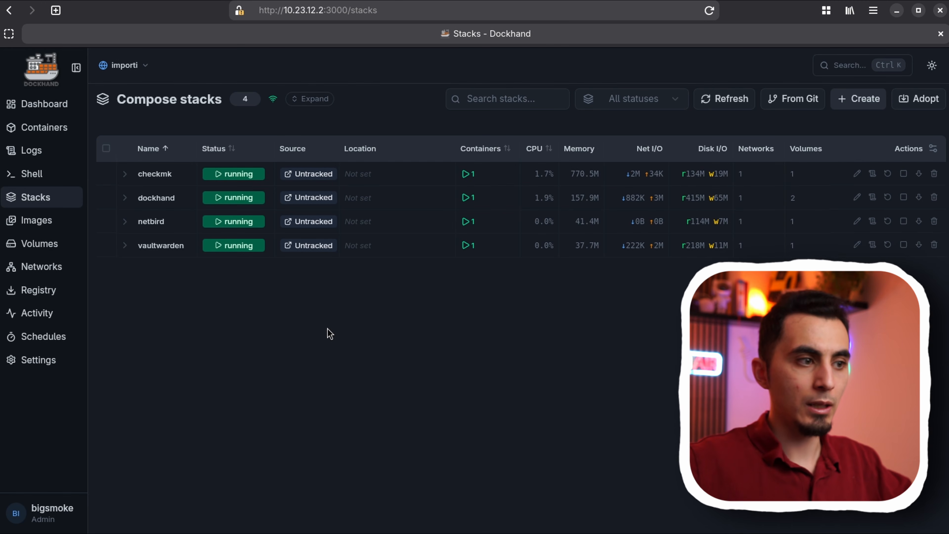
left_click(51, 224)
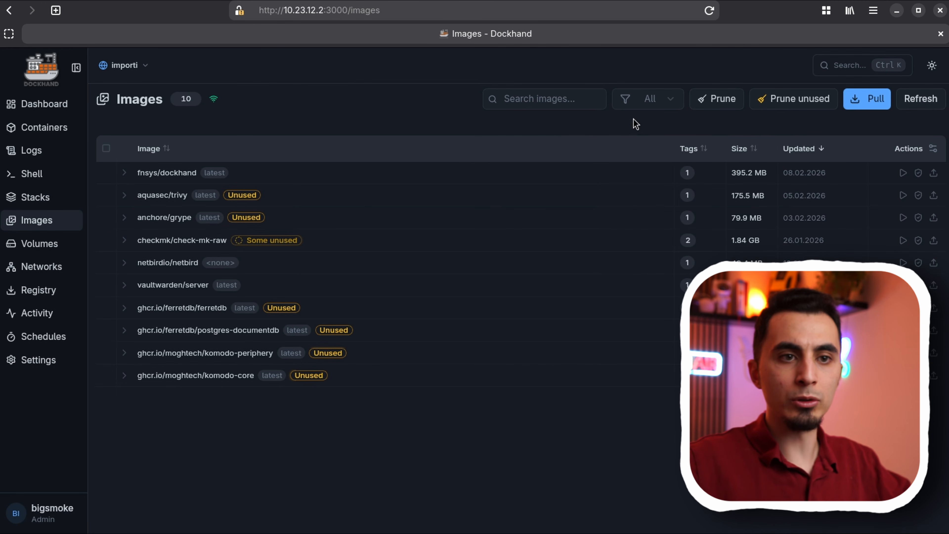
left_click(701, 100)
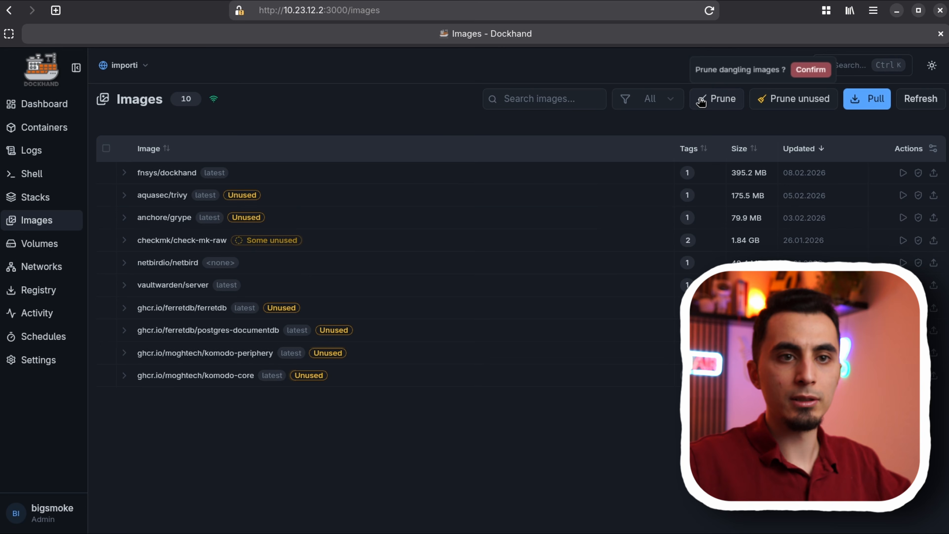
left_click(808, 69)
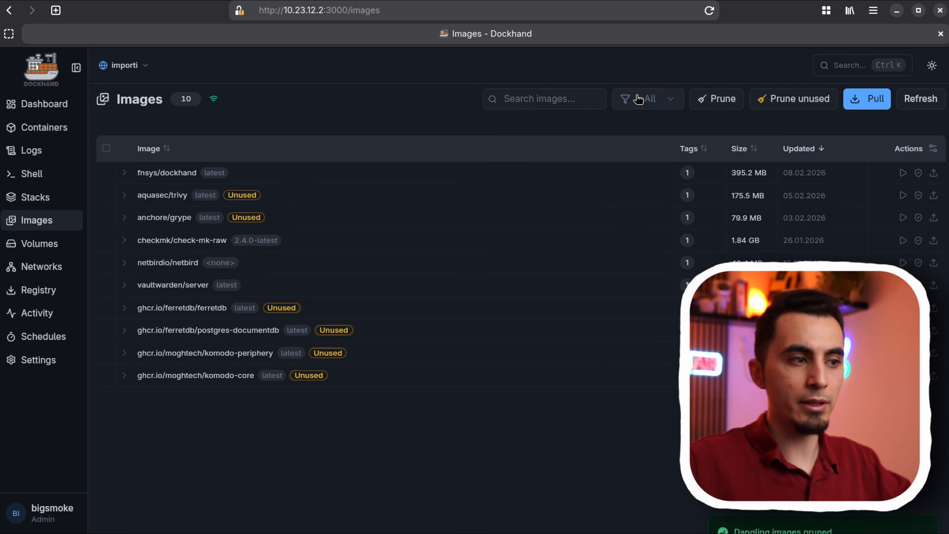
Look over the importi environment's volumes and networks
left_click(52, 244)
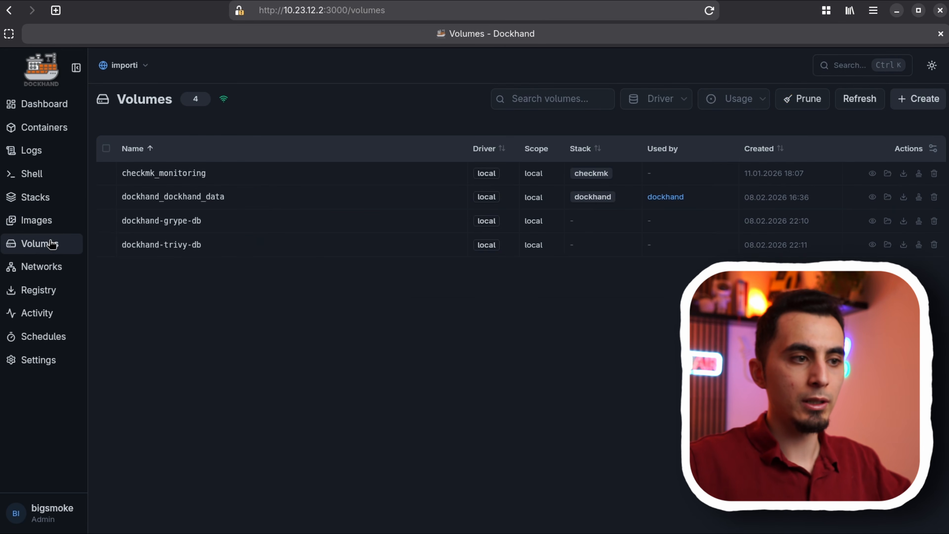
left_click(41, 268)
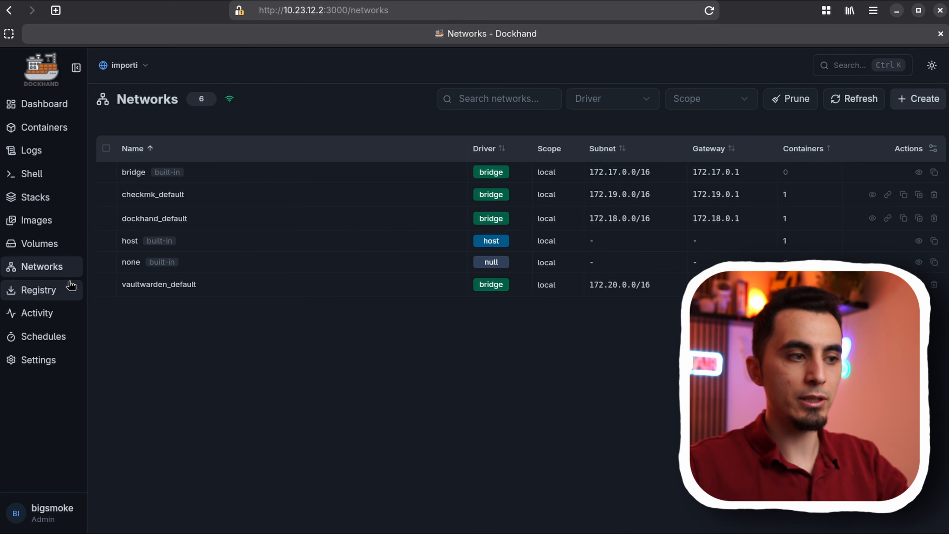
Search the Docker Hub registry for debian and browse the tags of the official image
left_click(53, 290)
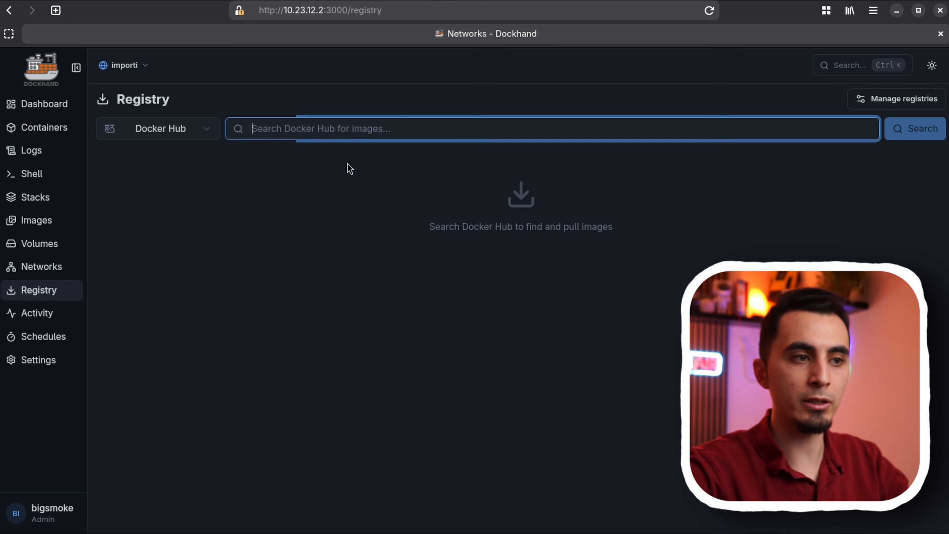
type("debian")
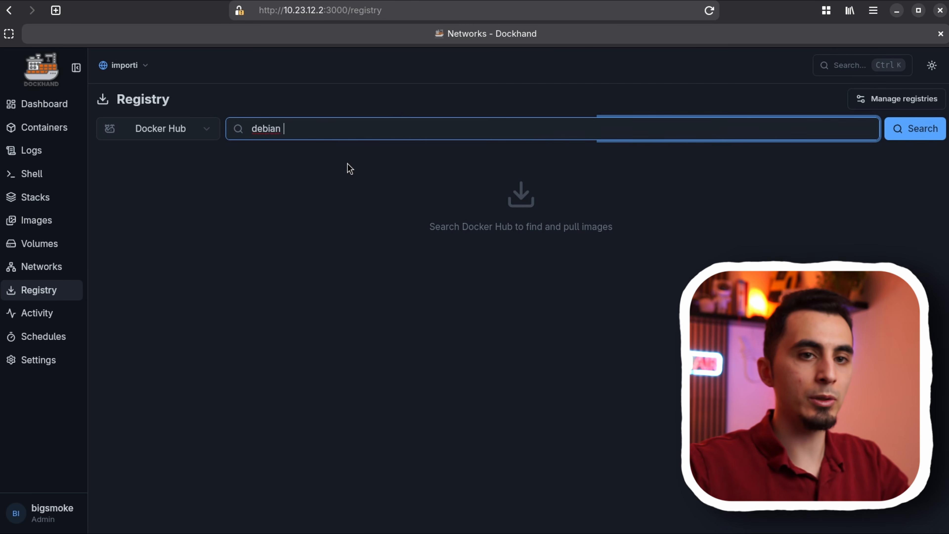
left_click(913, 129)
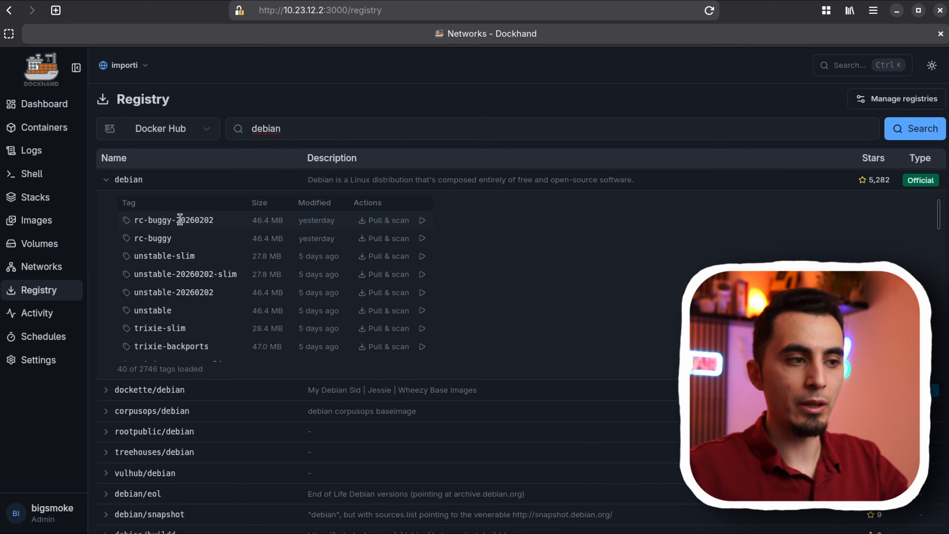
scroll(179, 234, "down", 3)
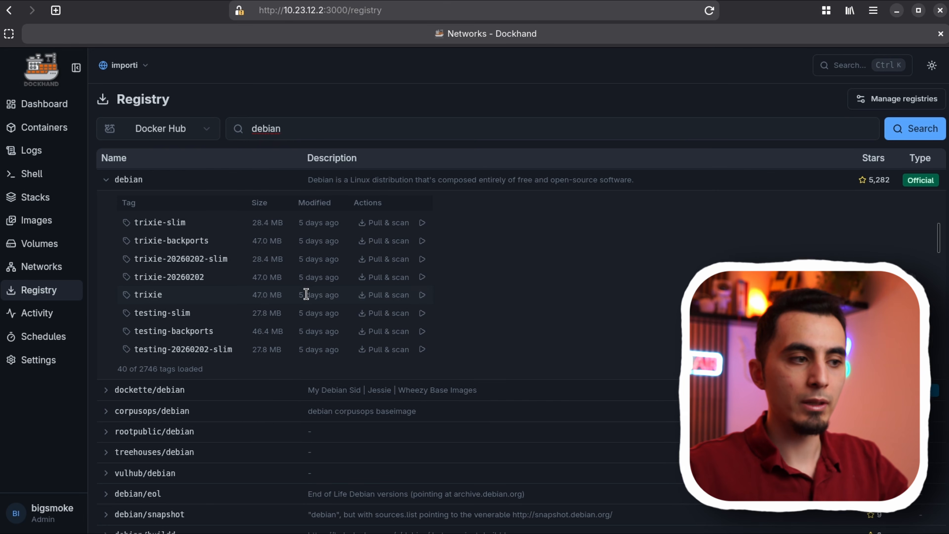
Review the container activity log and the scheduled prune, update and cleanup jobs
left_click(39, 311)
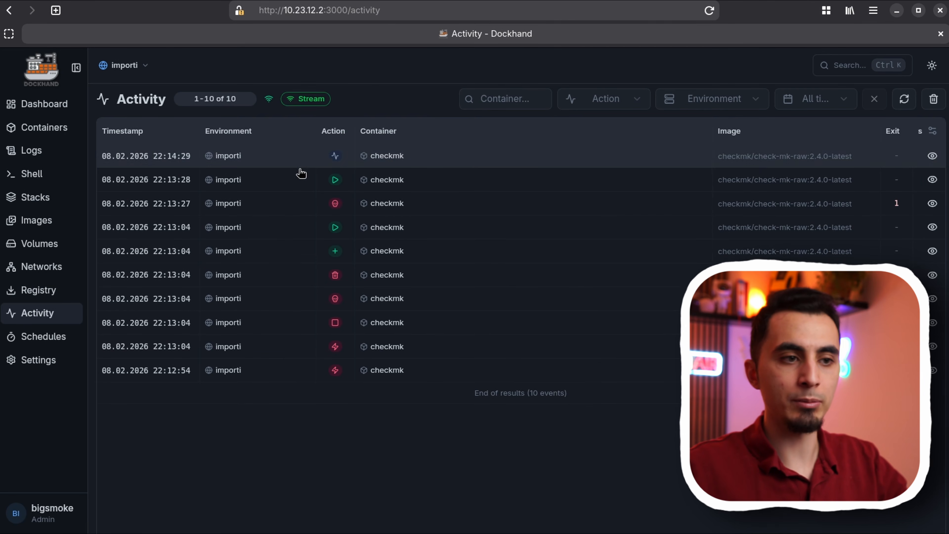
left_click(56, 336)
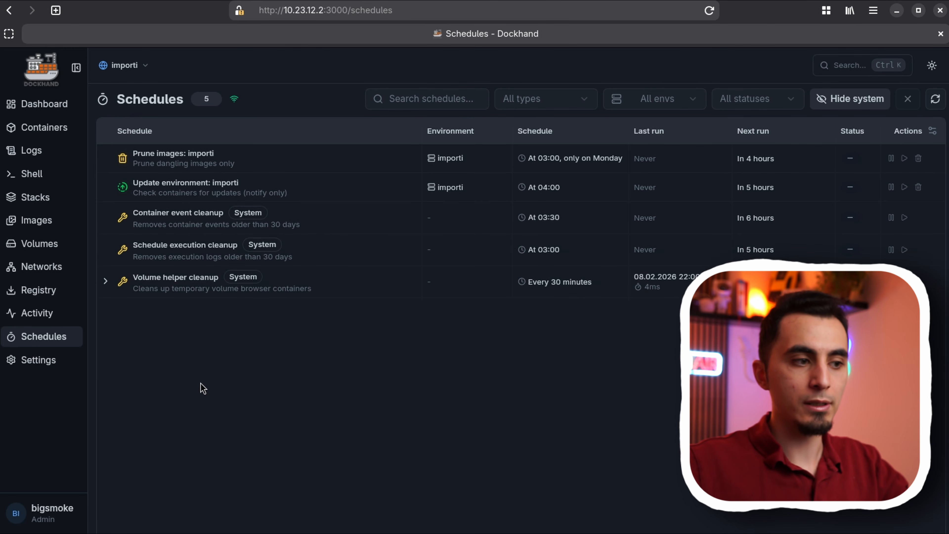
Start a new notification channel in the settings with type SMTP (Email) and name it email
left_click(68, 361)
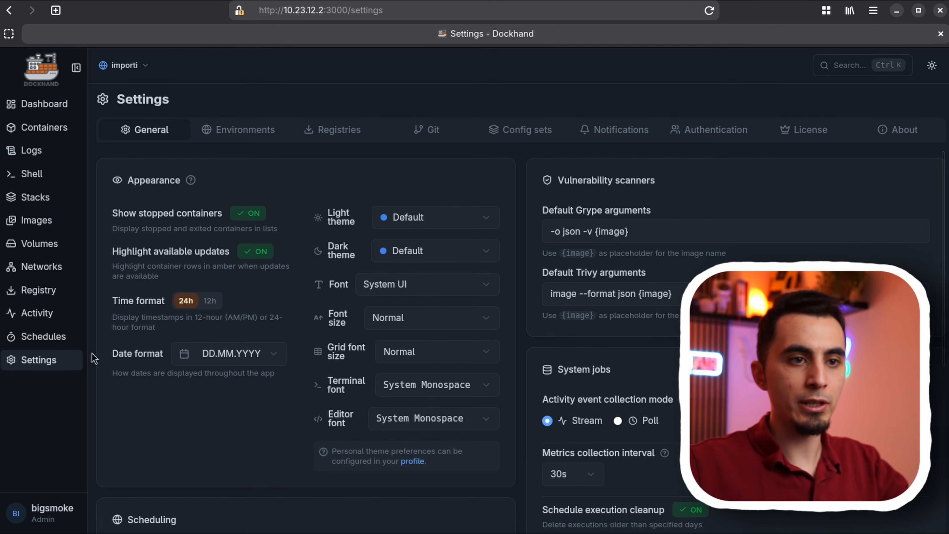
left_click(622, 134)
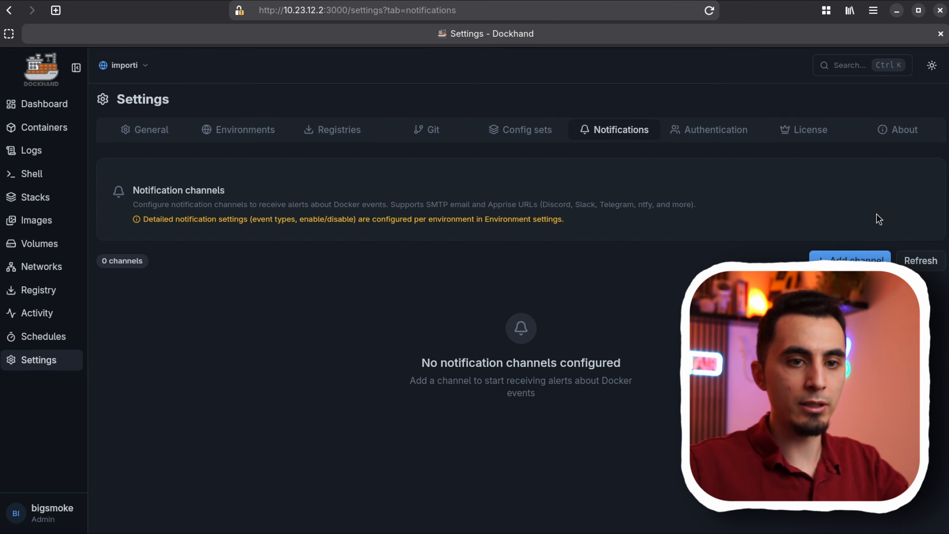
left_click(852, 260)
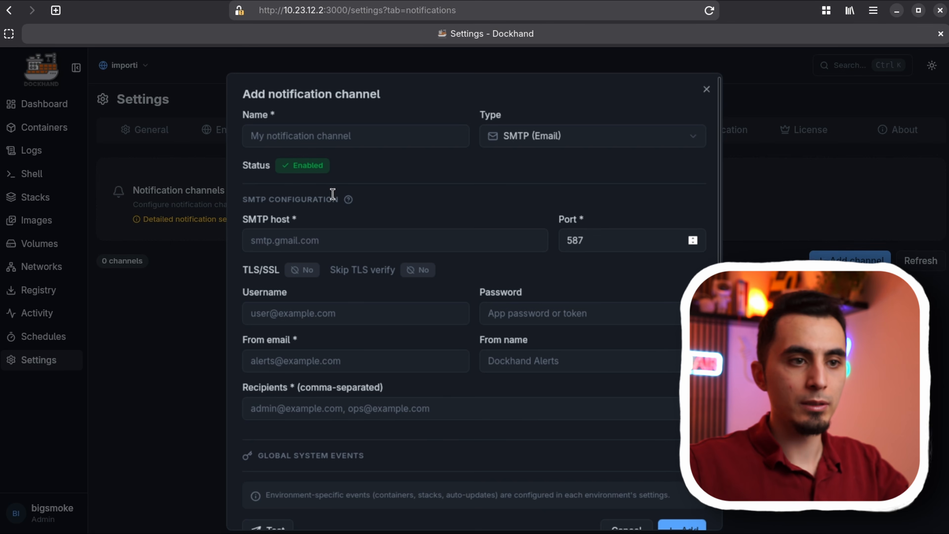
left_click(532, 140)
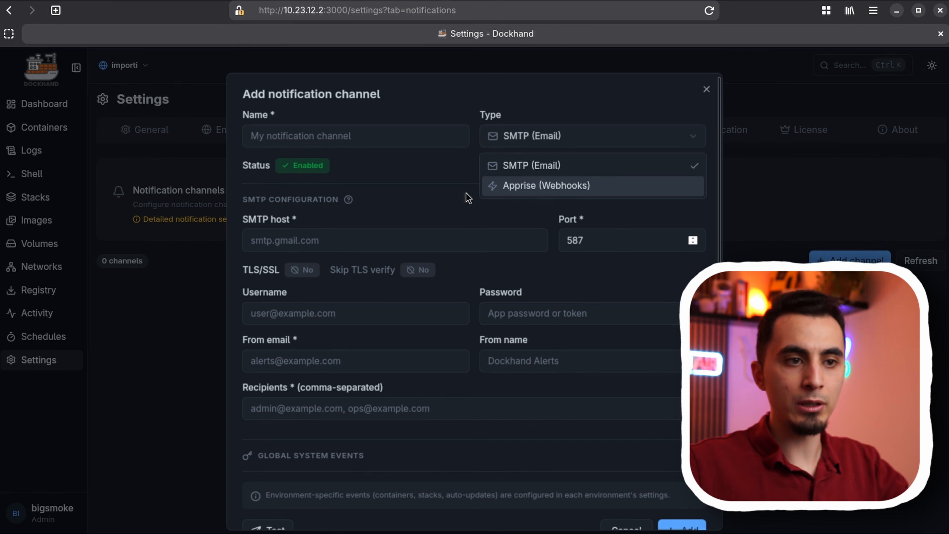
left_click(505, 171)
left_click(377, 145)
type("email")
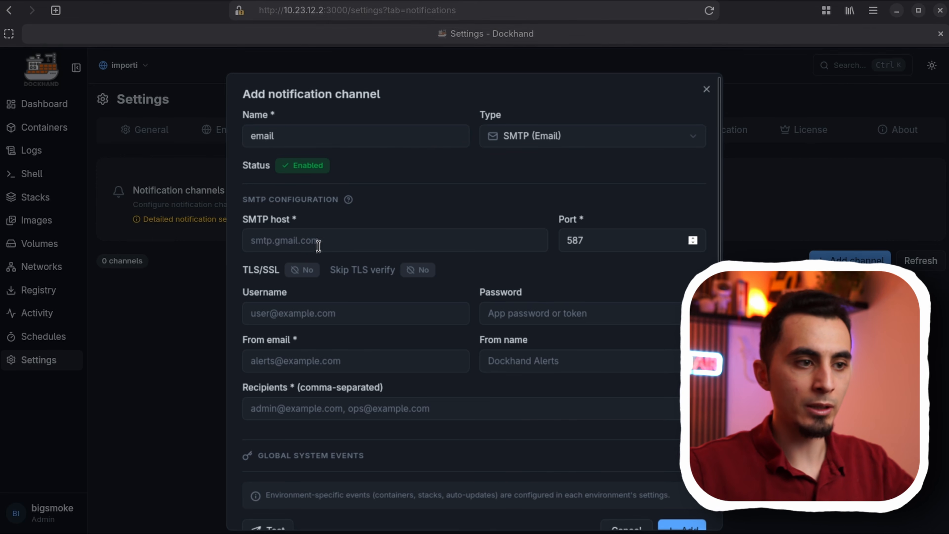
Set the channel's SMTP host to mail.libre-data.com and its port to 465
left_click(350, 238)
type("mail.libre-data.com")
key("Tab")
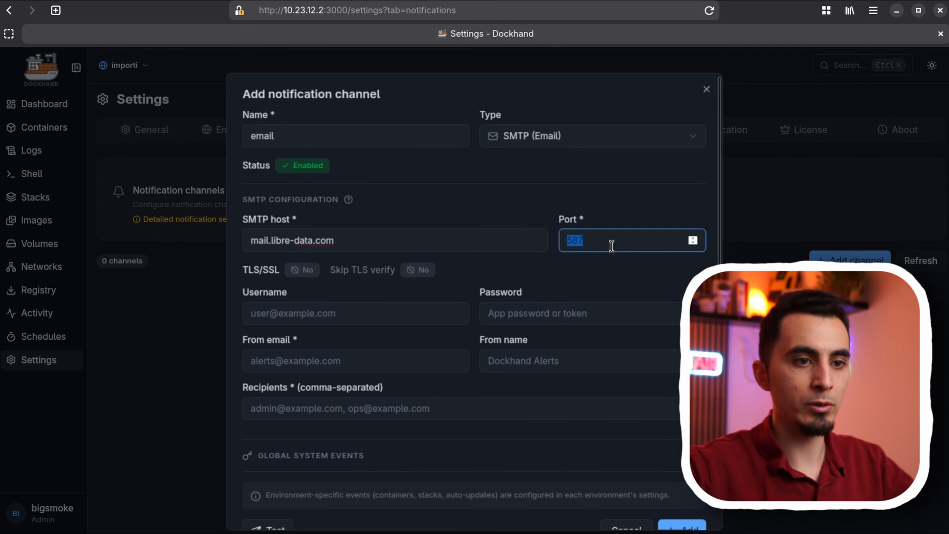
type("465")
Fill in the SMTP username, password, sender email and recipient email, and submit the channel's details
left_click(324, 314)
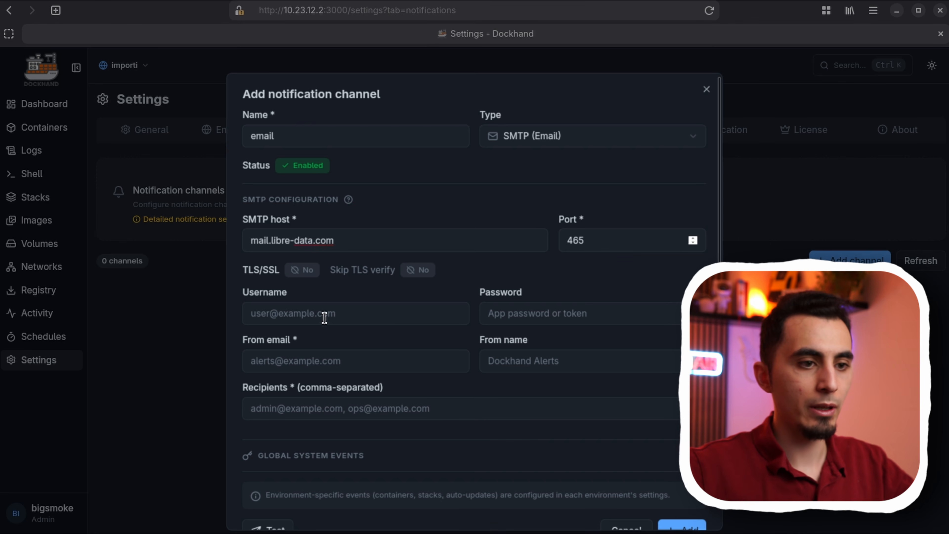
key("ctrl+v")
left_click(534, 309)
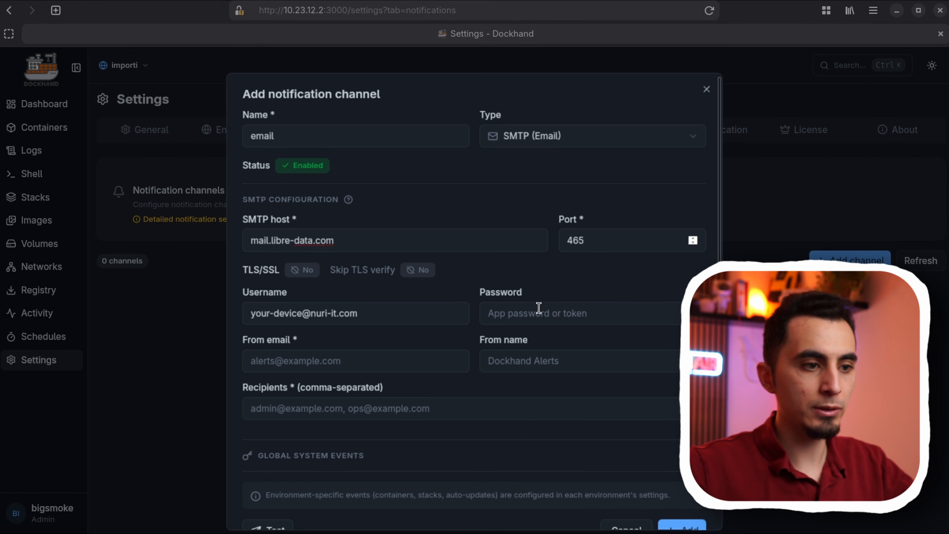
key("ctrl+v")
key("Tab")
key("ctrl+v")
left_click(450, 399)
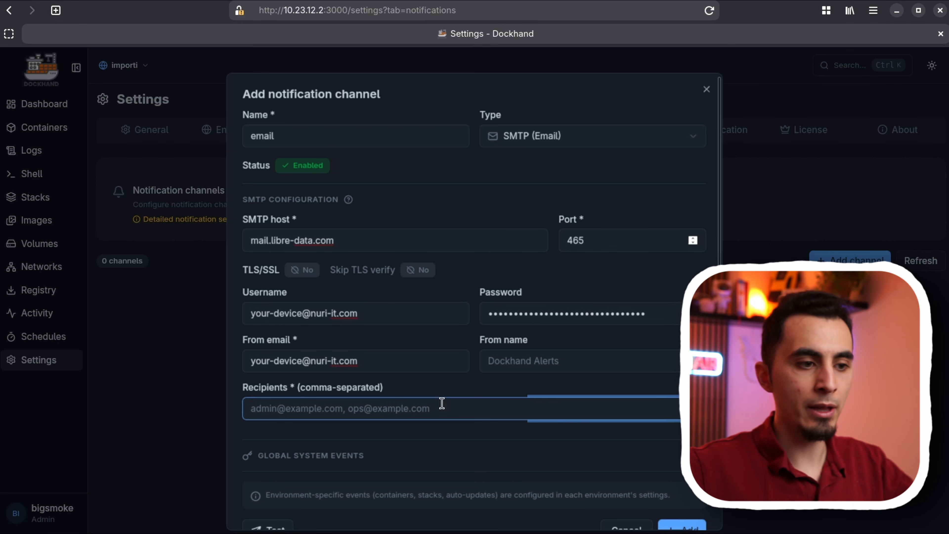
key("ctrl+v")
key("Return")
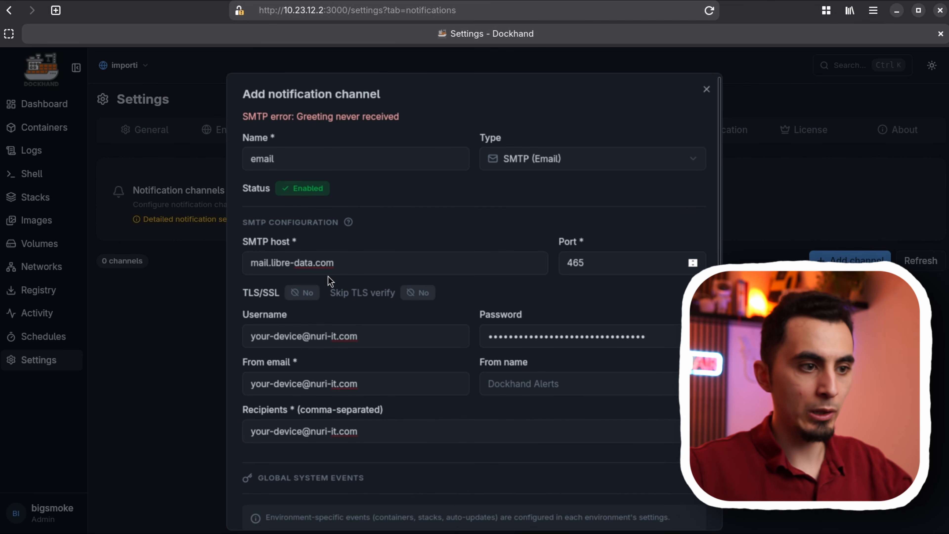
Enable TLS/SSL for the email channel, send a test notification and add the channel
left_click(302, 293)
scroll(435, 407, "down", 2)
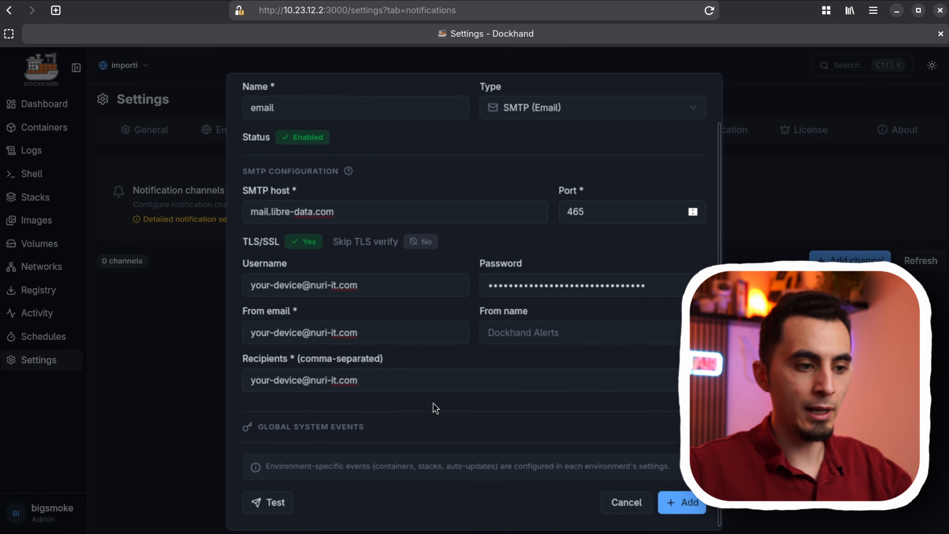
left_click(275, 502)
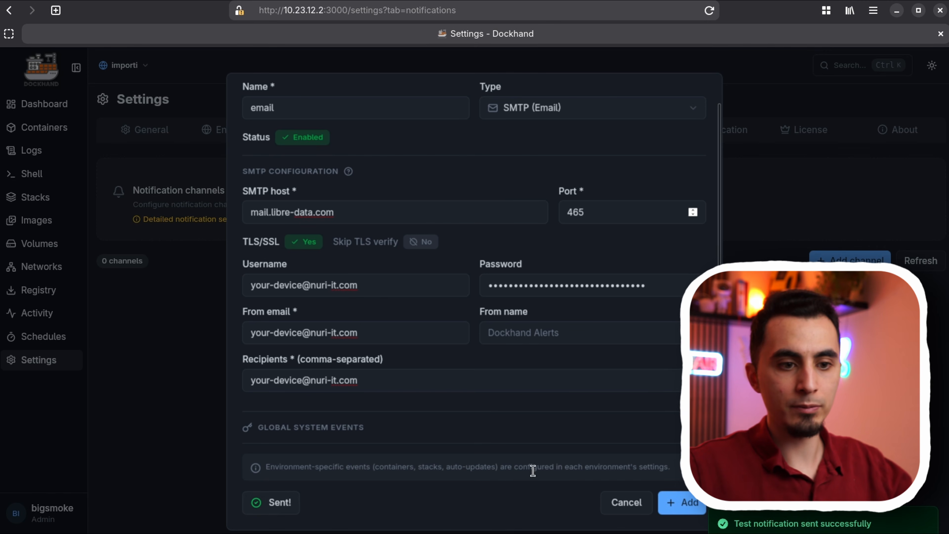
left_click(678, 499)
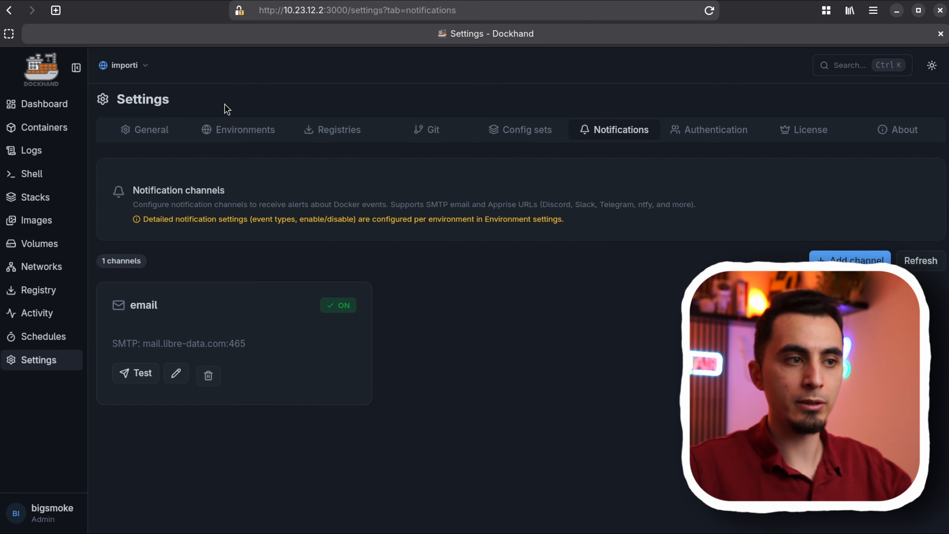
Add the email notification channel to the importi environment, review its event types and save the environment
left_click(246, 129)
left_click(867, 233)
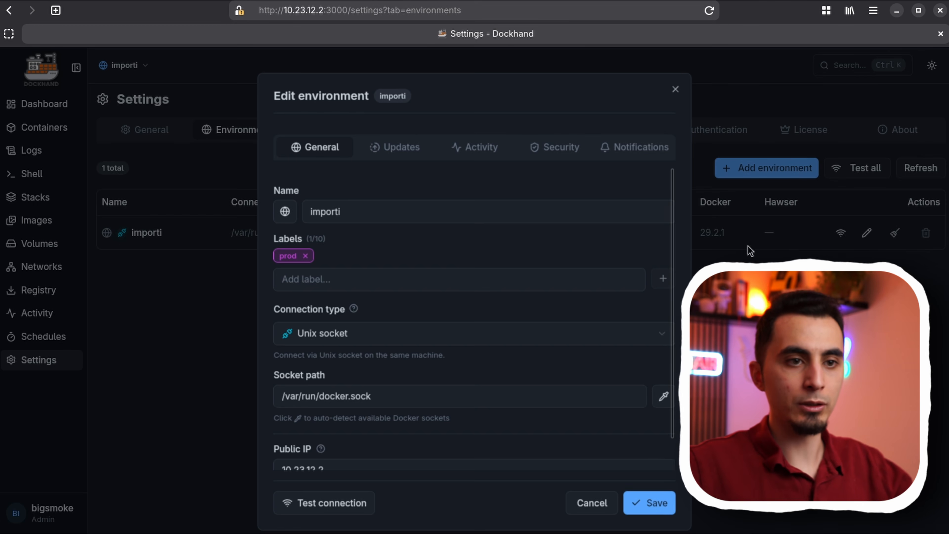
left_click(660, 156)
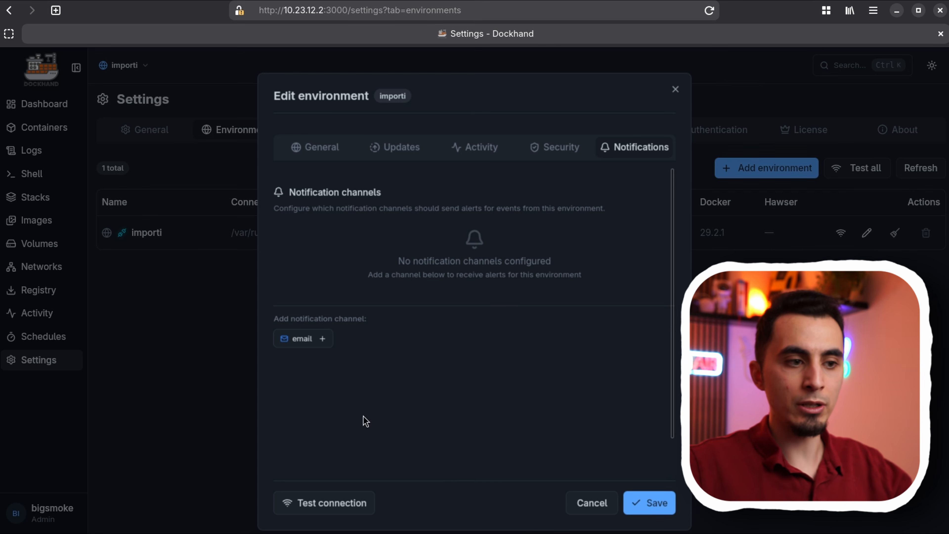
left_click(318, 340)
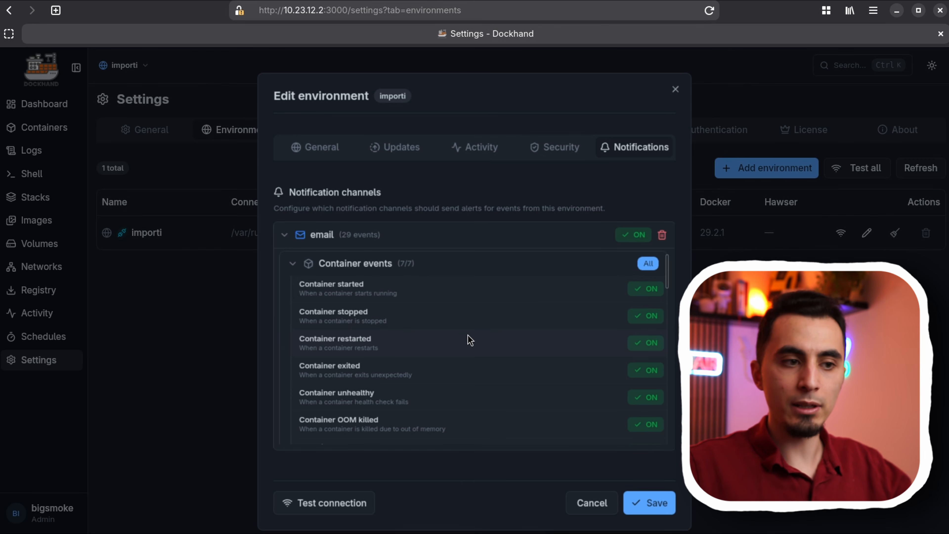
scroll(469, 339, "down", 15)
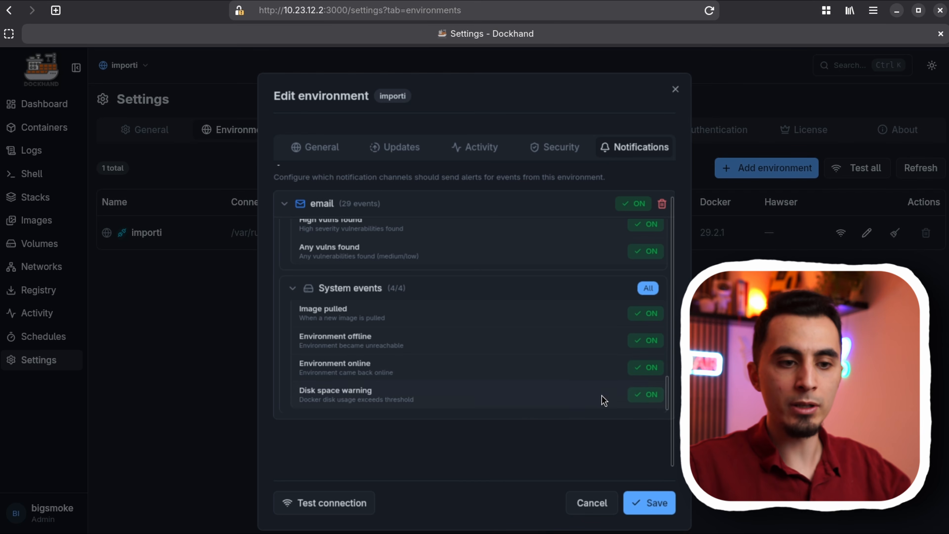
left_click(655, 502)
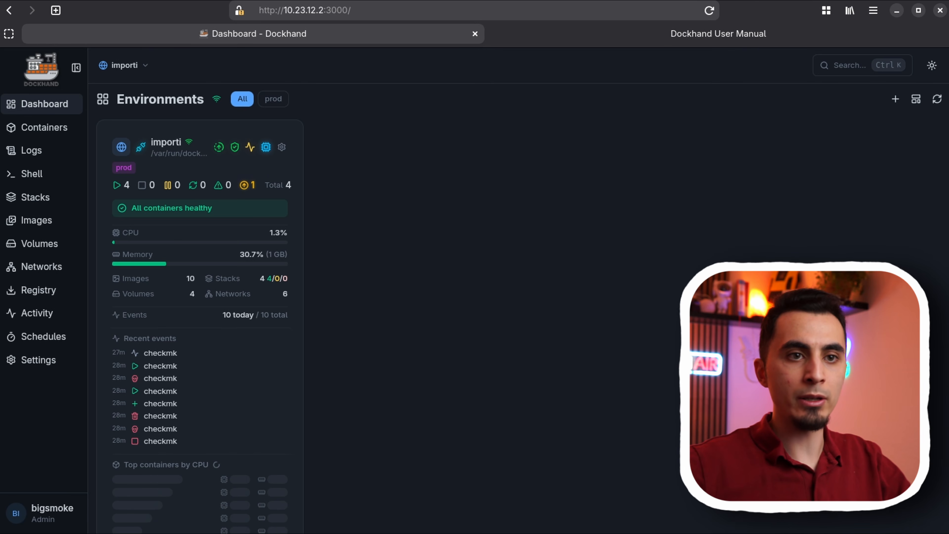
left_click(702, 34)
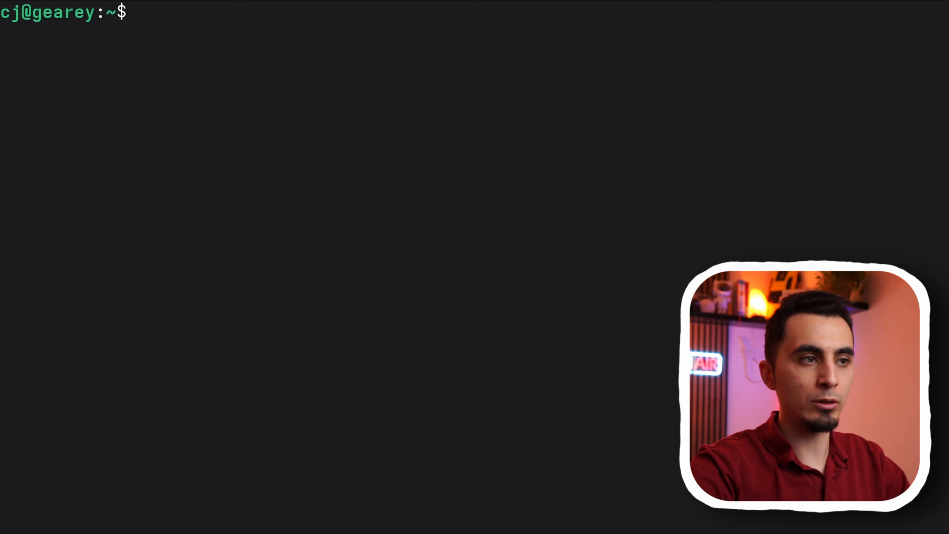
type("ssh ")
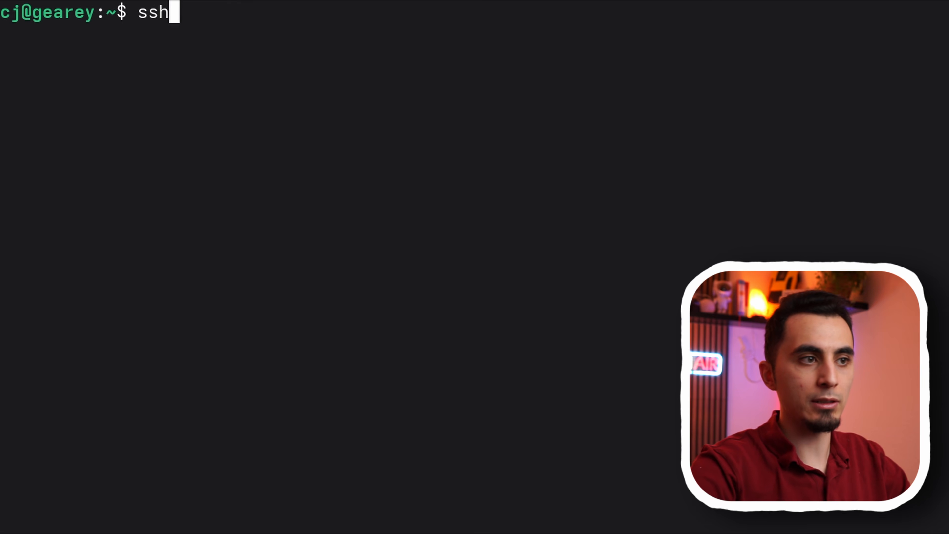
type("docky")
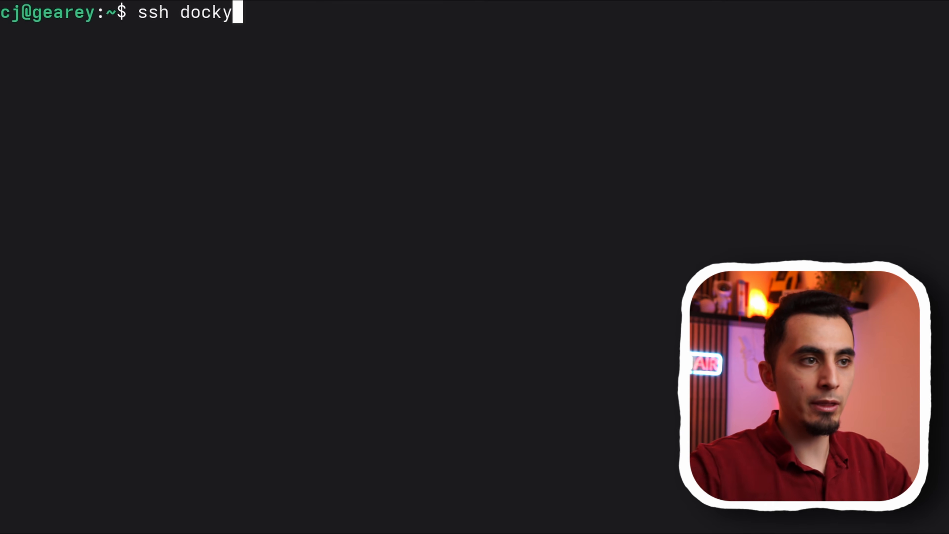
type("@10.23.12.8")
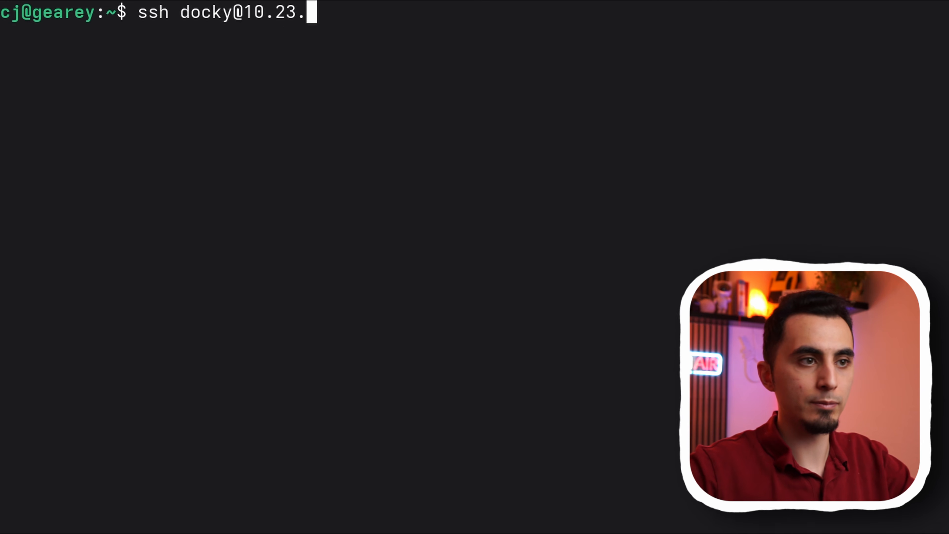
key("Return")
key("Return")
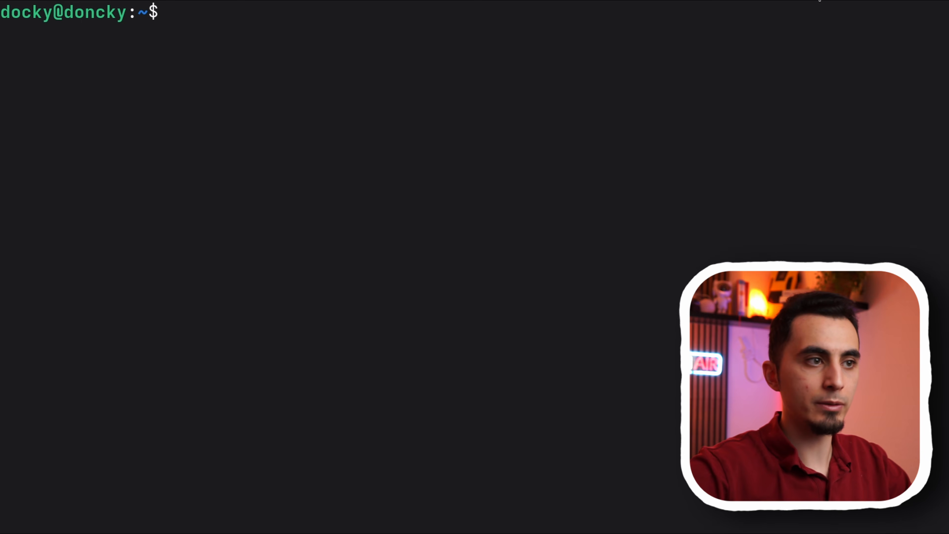
Enter the Hawser docker run command with sudo, using container name hawser, port mapping 2376:2376 and image ghcr.io/finsys/hawser:latest
key("ctrl+shift+v")
key("Home")
type("sudo")
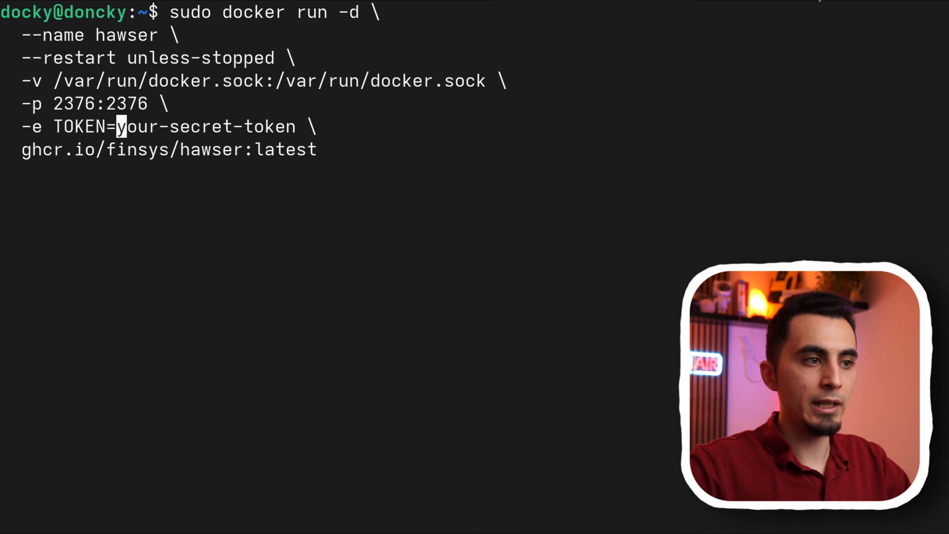
Replace the placeholder in the command's TOKEN variable with a secret token, select that token for reuse and start the Hawser container
key("Delete")
key("Delete")
key("Delete")
key("Delete")
key("Delete")
key("Delete")
key("Delete")
key("Delete")
key("Delete")
key("Delete")
key("Delete")
key("Delete")
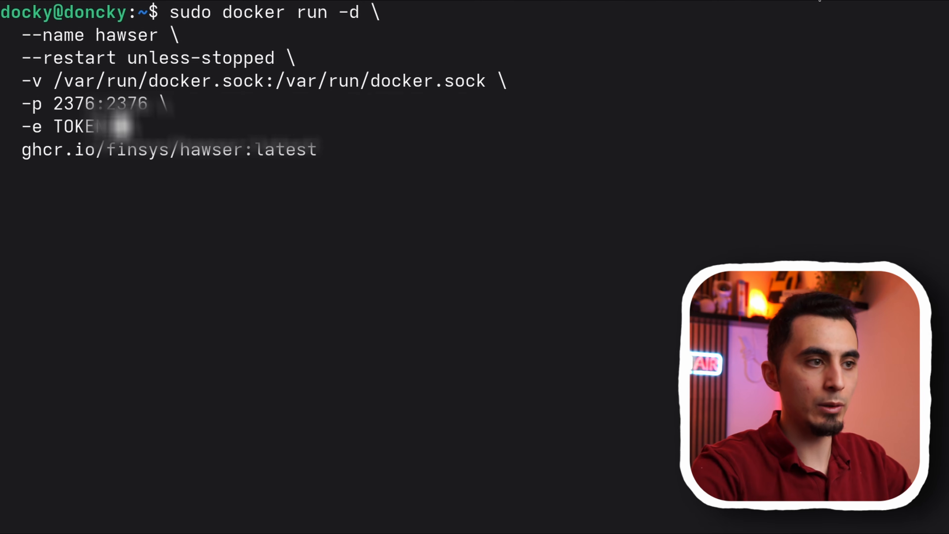
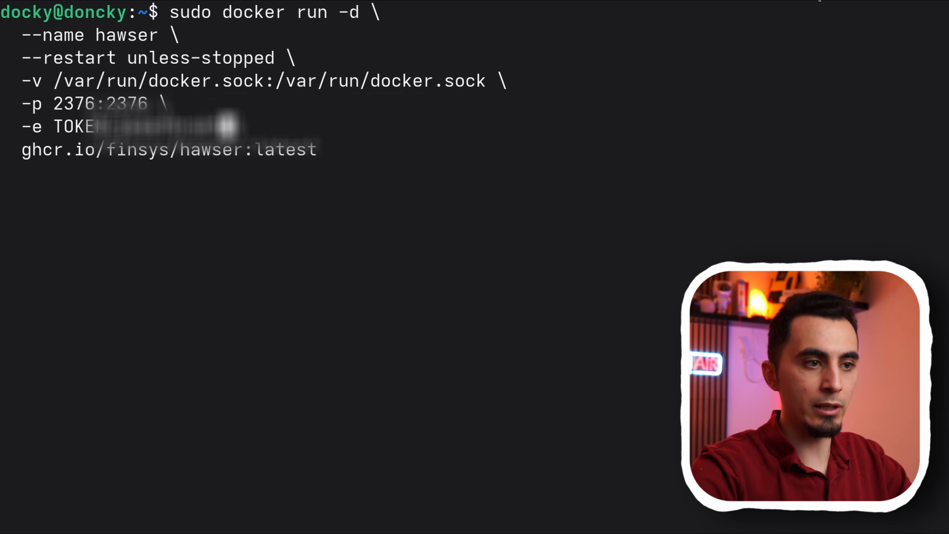
left_click_drag(117, 129, 338, 131)
left_click(450, 173)
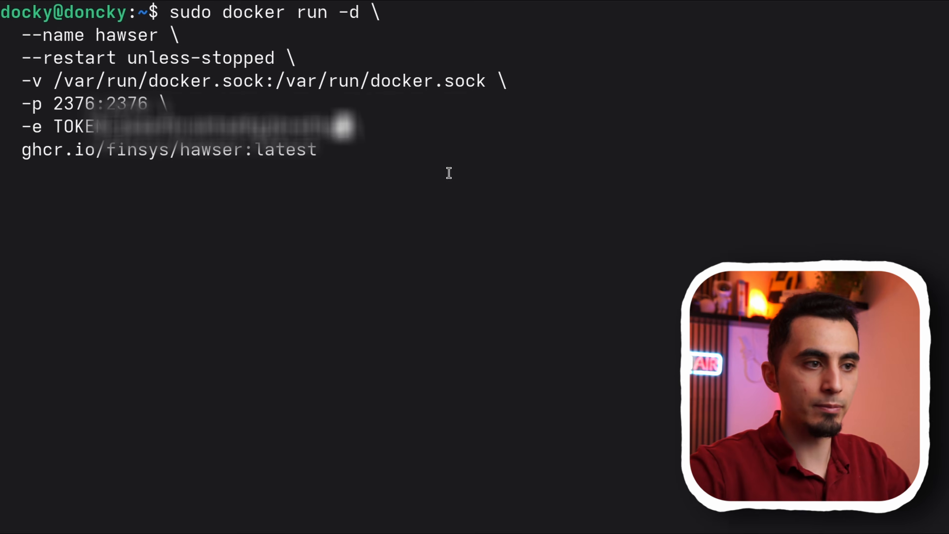
key("Return")
List the running containers with sudo docker ps and check the hawser container's status
type("sudo ")
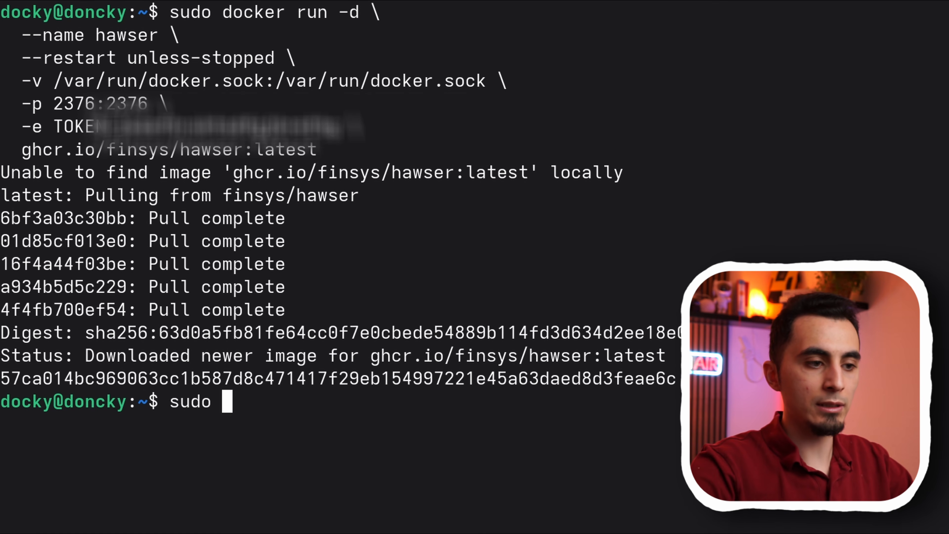
type("docker ü")
key("BackSpace")
type("ps")
key("Return")
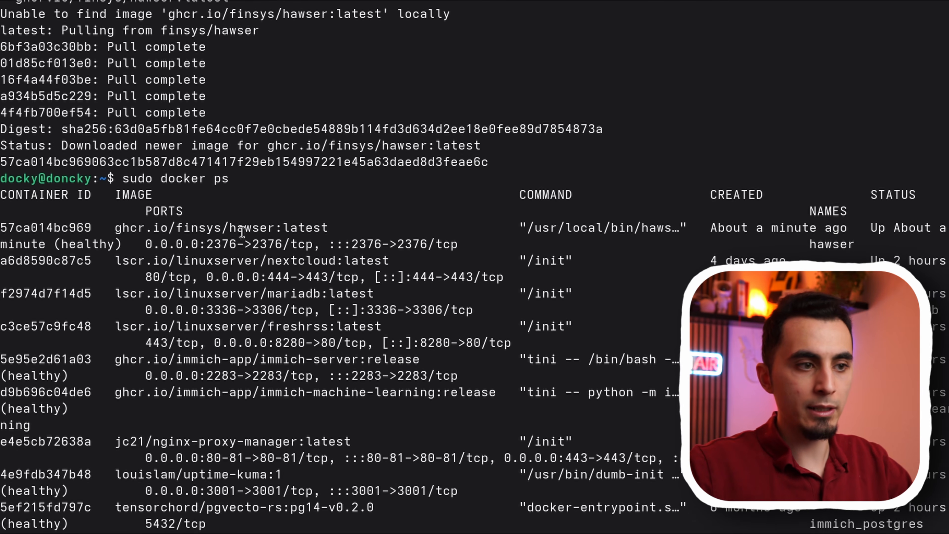
left_click_drag(231, 228, 275, 226)
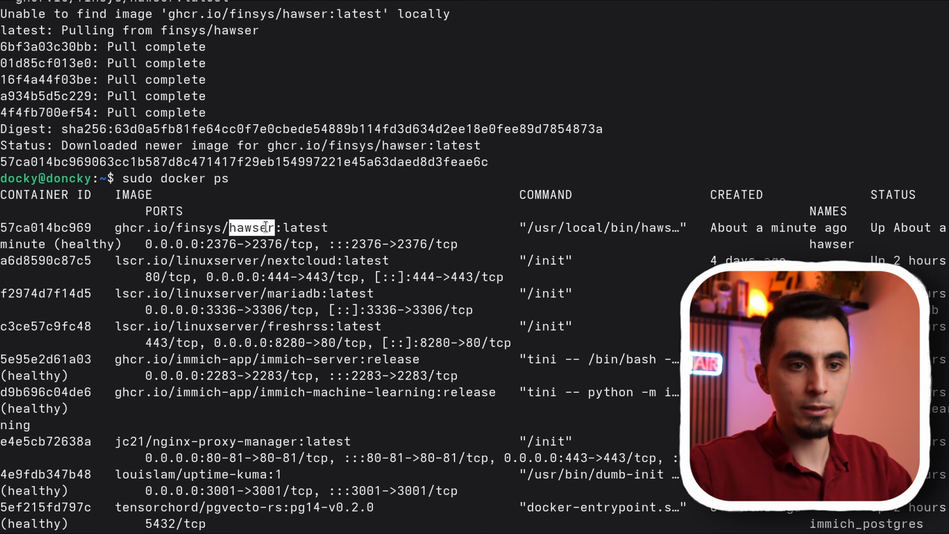
left_click_drag(879, 194, 895, 194)
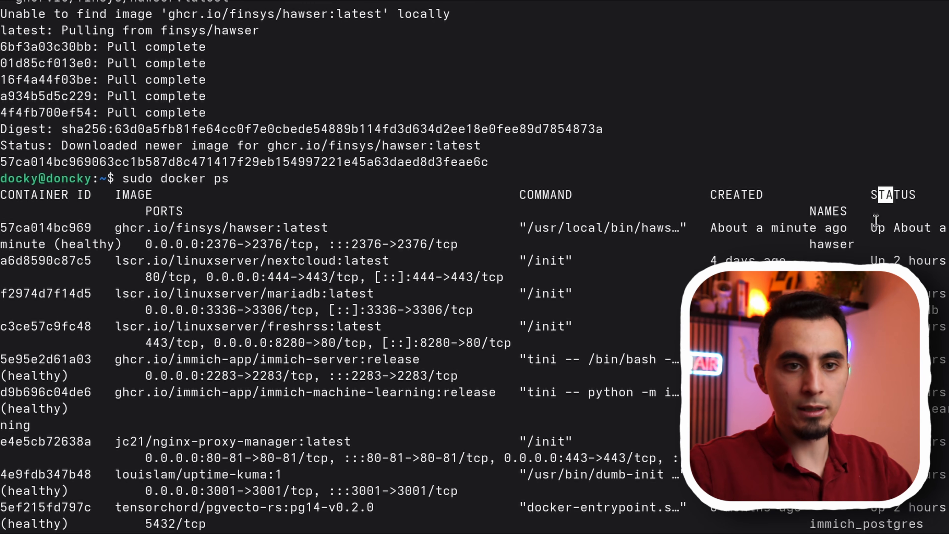
left_click_drag(879, 228, 932, 228)
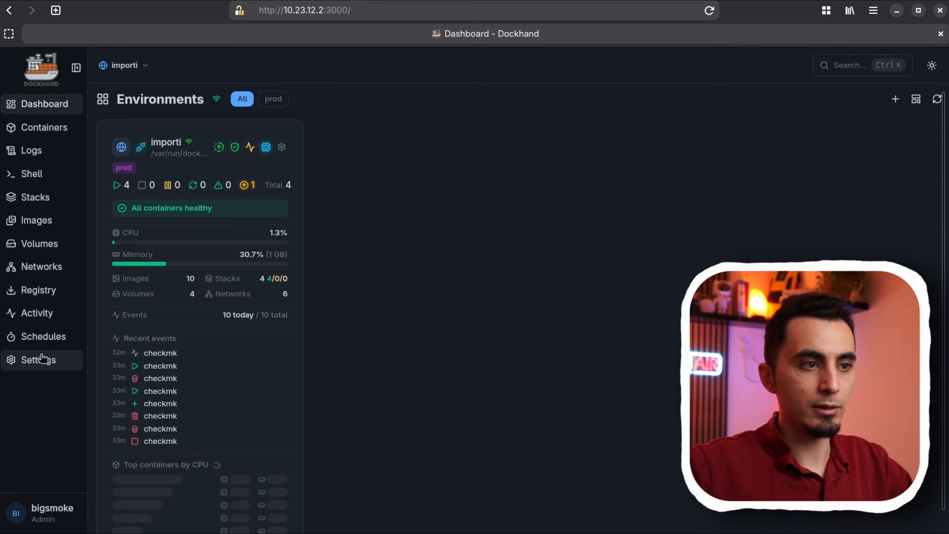
Return to Dockhand and start adding a new environment named donky in the environment settings
left_click(42, 358)
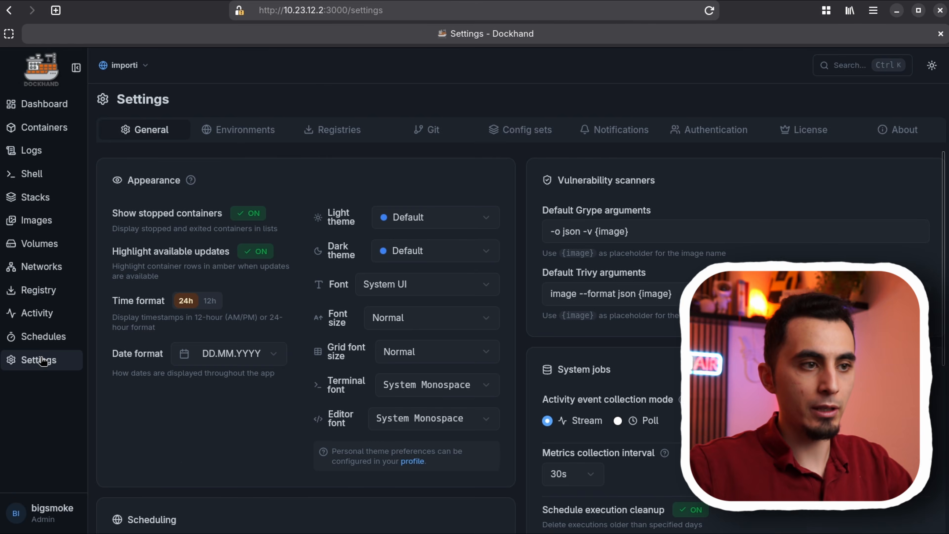
left_click(239, 131)
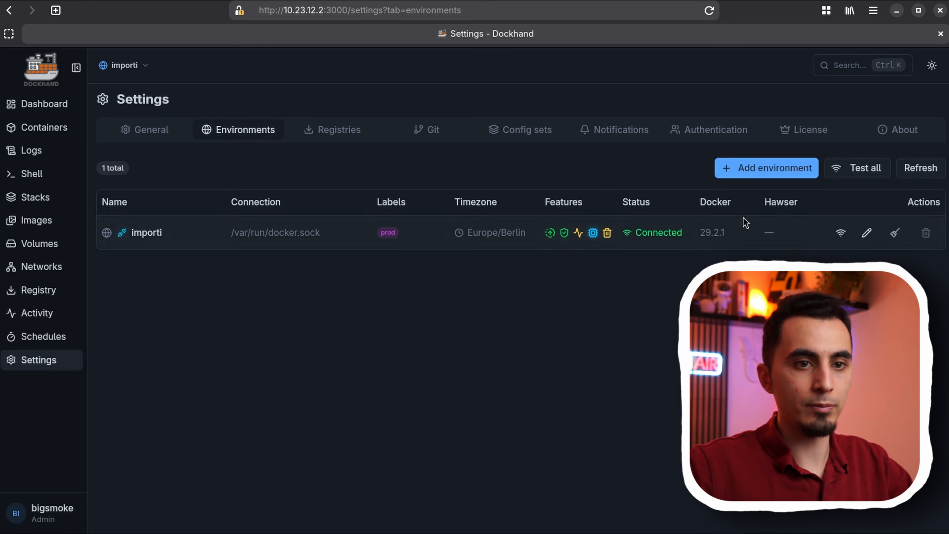
left_click(766, 168)
type("donk")
type("y")
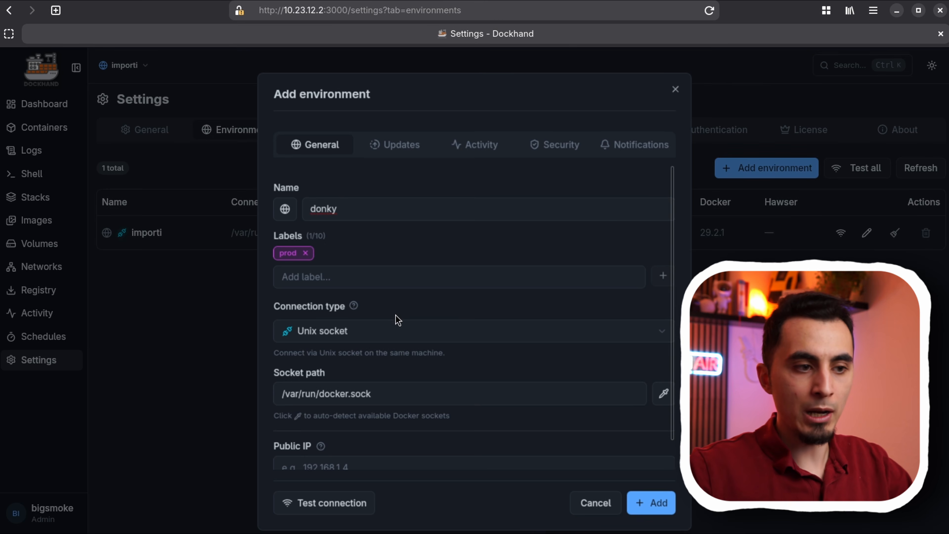
Set the connection type to Hawser agent (standard) with host 10.23.12.8, paste the agent token and test the connection
left_click(392, 328)
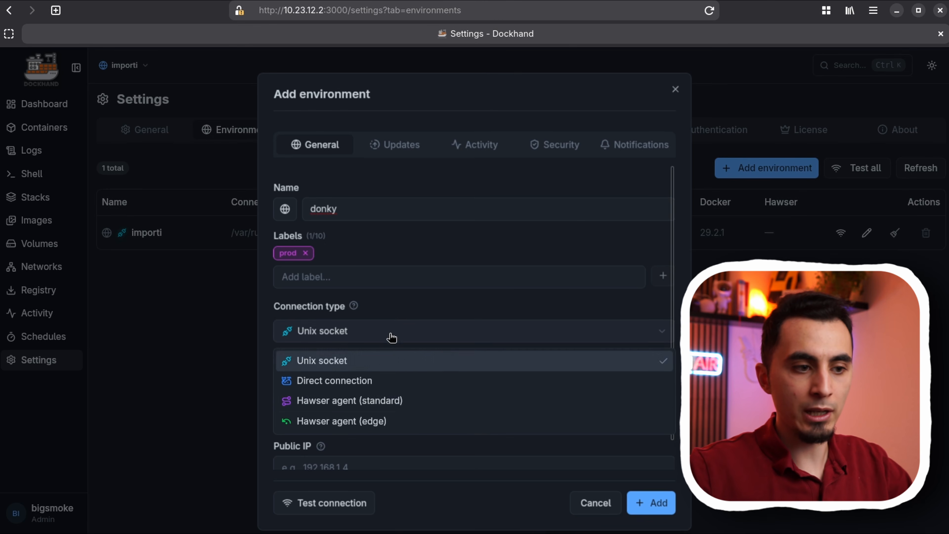
left_click(408, 404)
type("10.23.12.")
type("8")
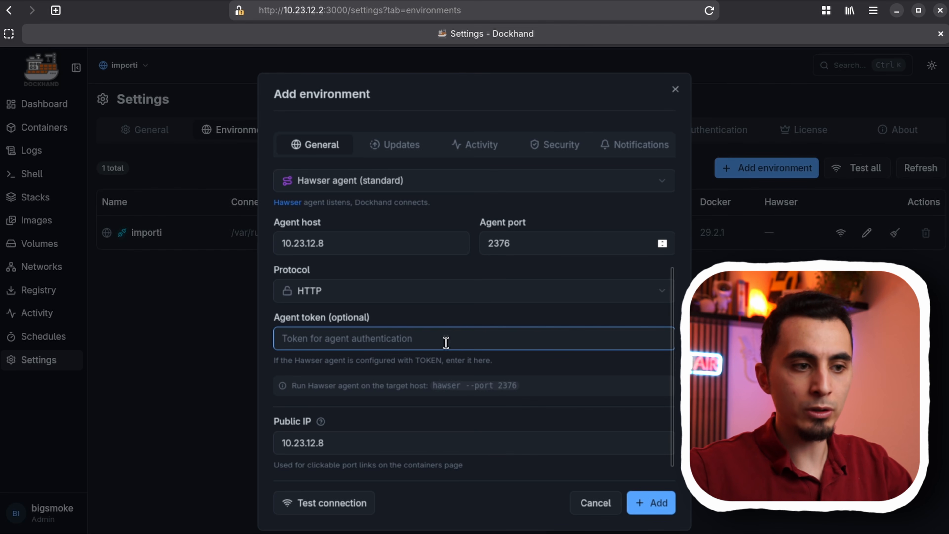
key("ctrl+v")
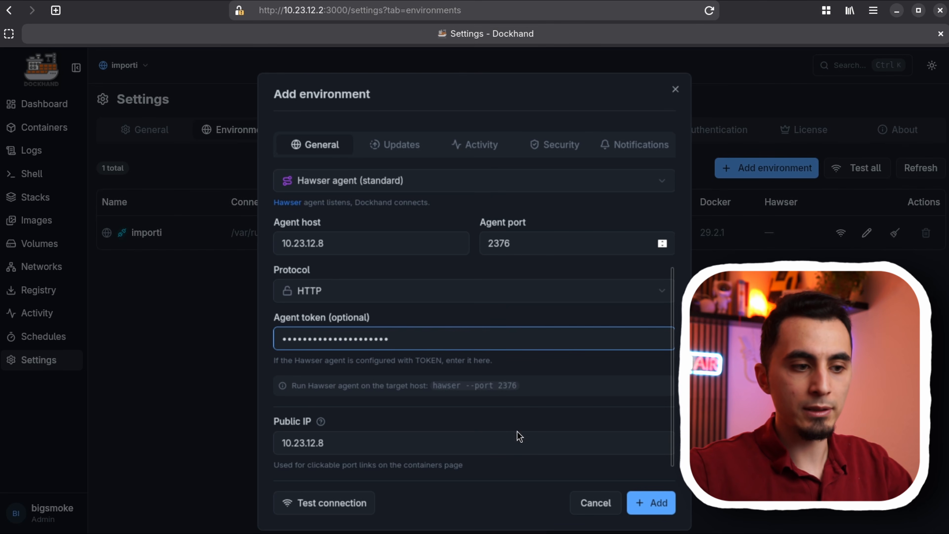
left_click(324, 509)
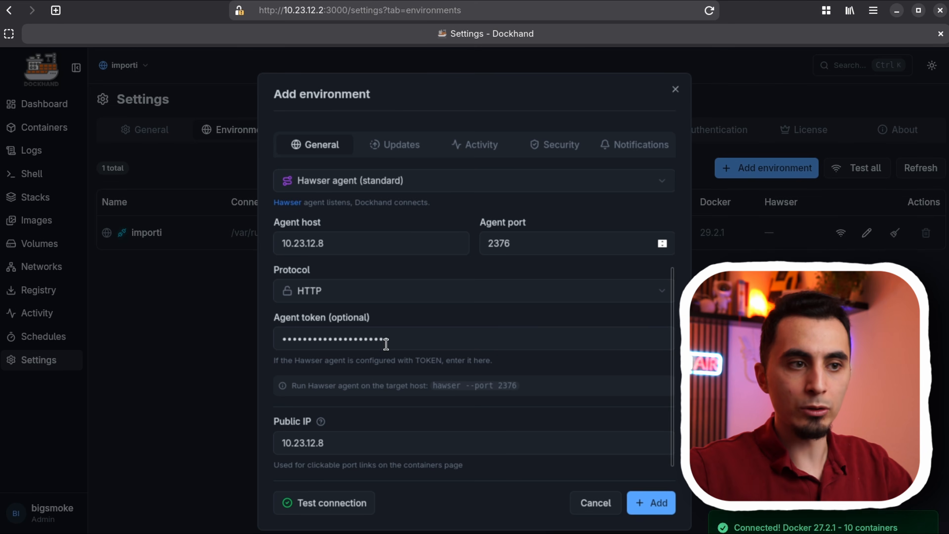
Enable the scheduled update check and vulnerability scanning for the donky environment, and review its activity collection settings
left_click(404, 146)
left_click(647, 234)
left_click(652, 235)
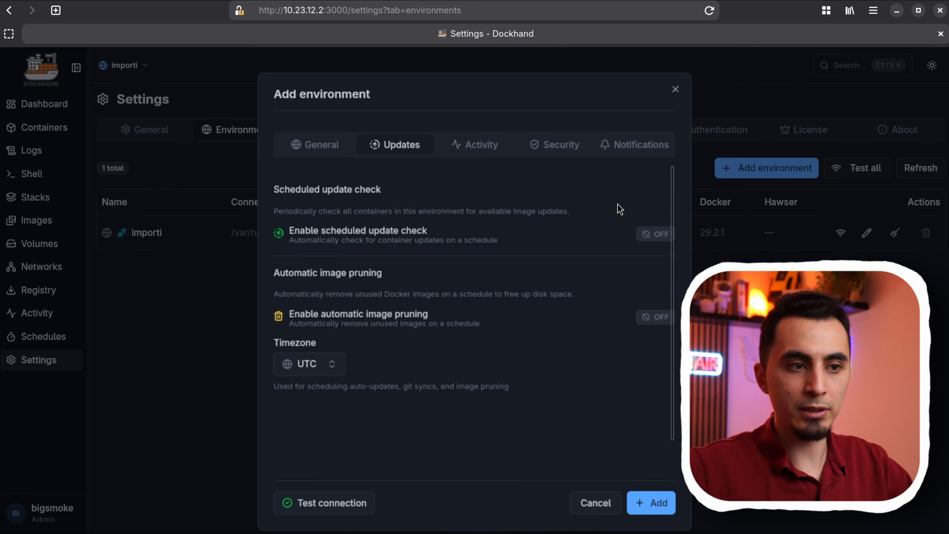
left_click(660, 233)
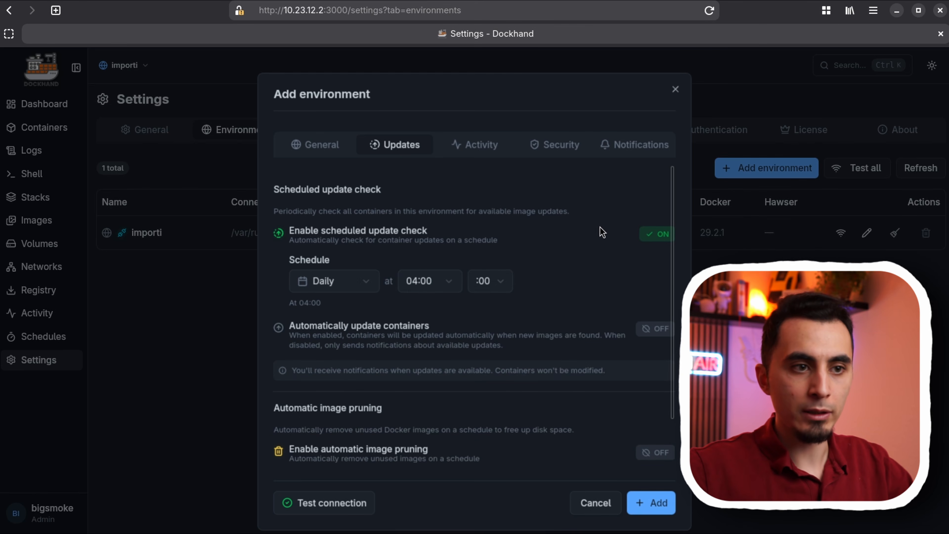
left_click(497, 153)
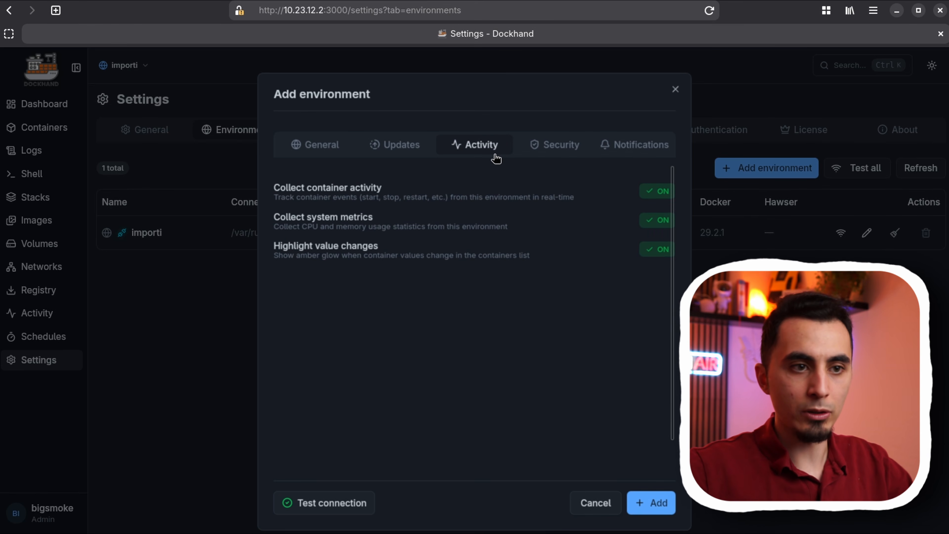
left_click(541, 151)
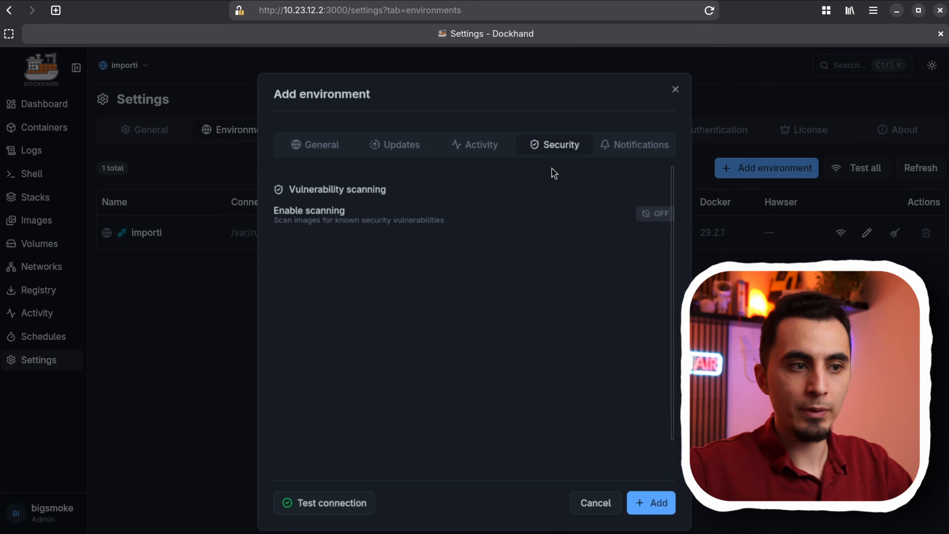
Turn on the email notification channel for the donky environment and add the environment
left_click(642, 144)
left_click(652, 232)
left_click(653, 232)
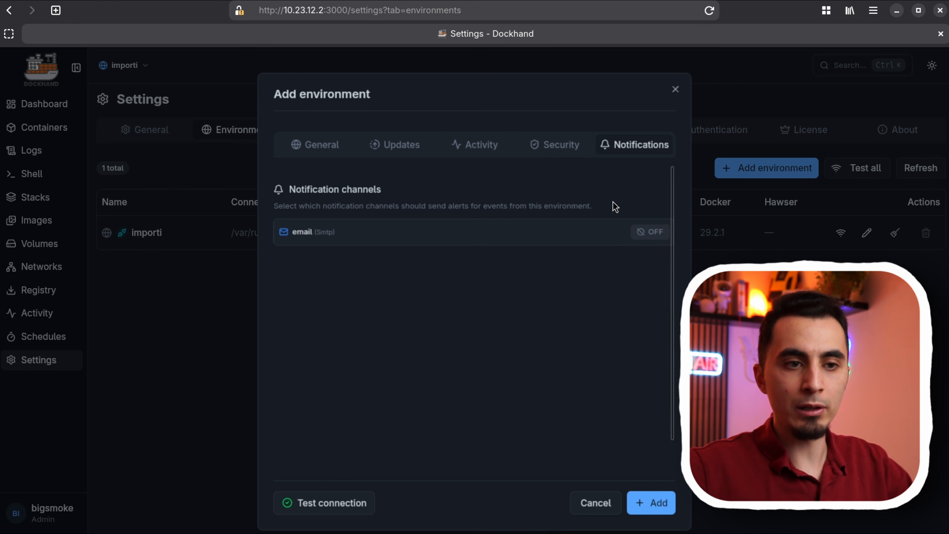
left_click(652, 236)
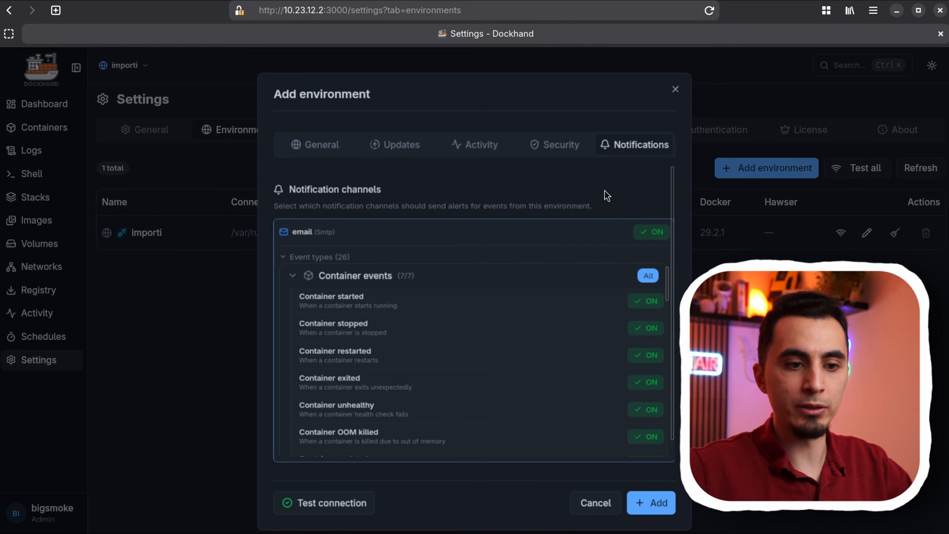
left_click(660, 504)
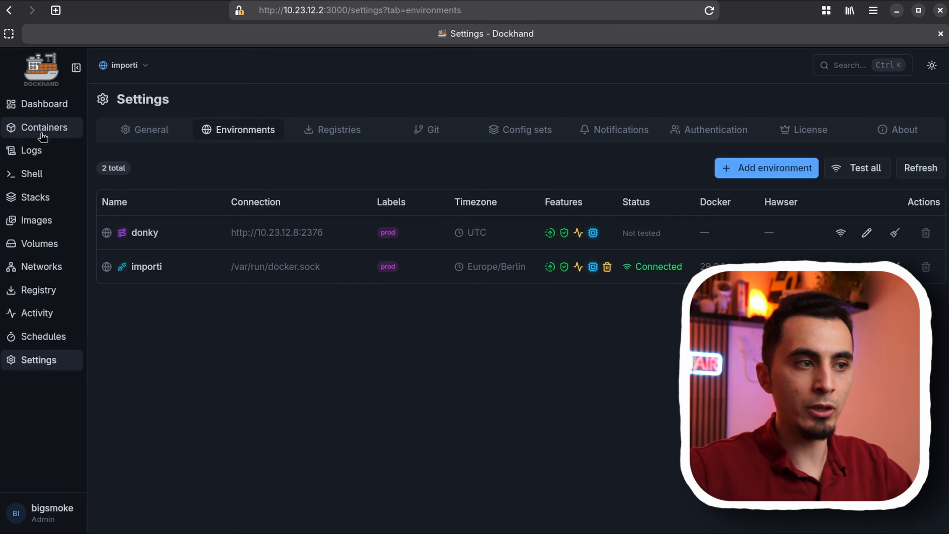
Select the donky environment from the dashboard and view its containers and stacks
left_click(65, 112)
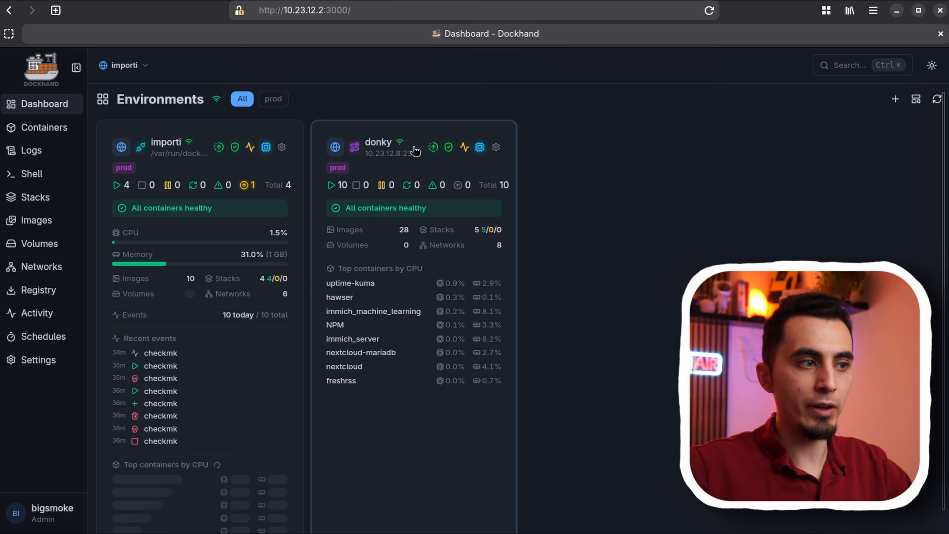
left_click(424, 159)
left_click(74, 129)
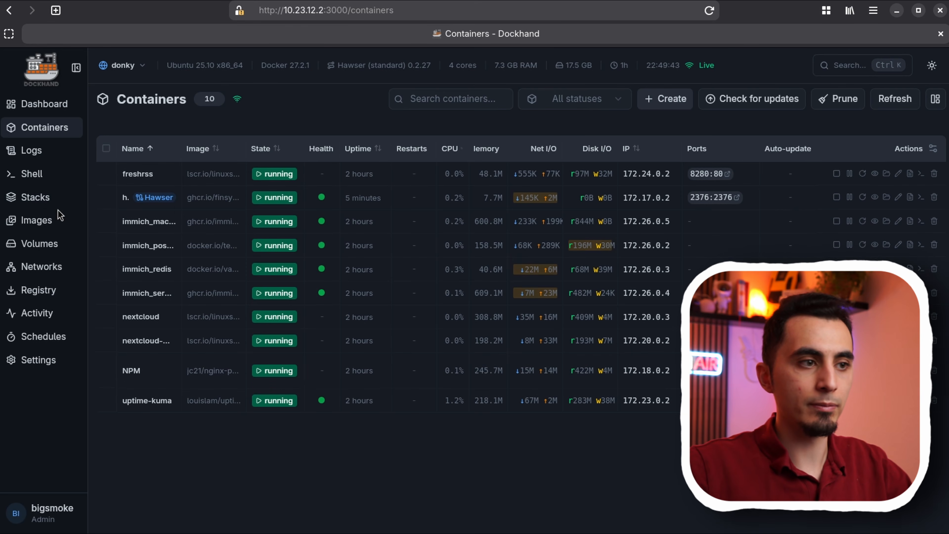
left_click(57, 198)
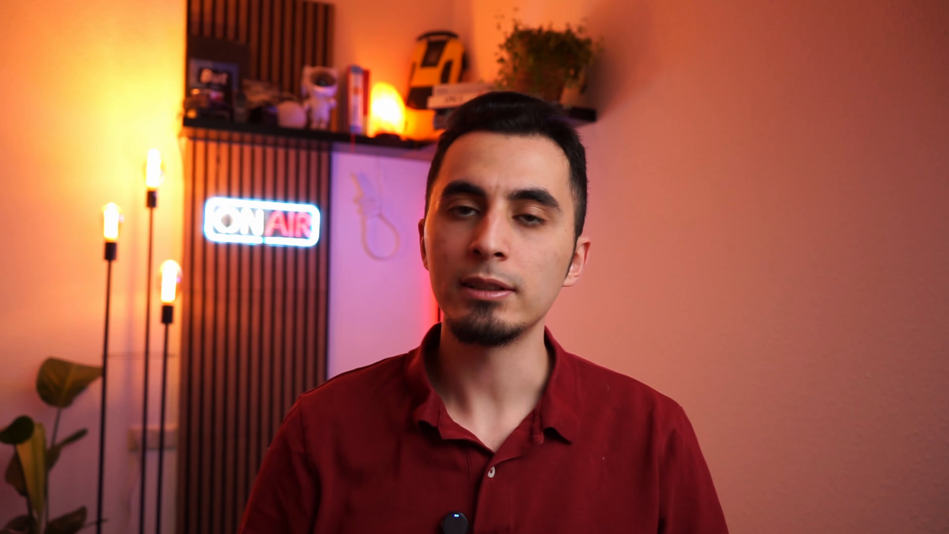